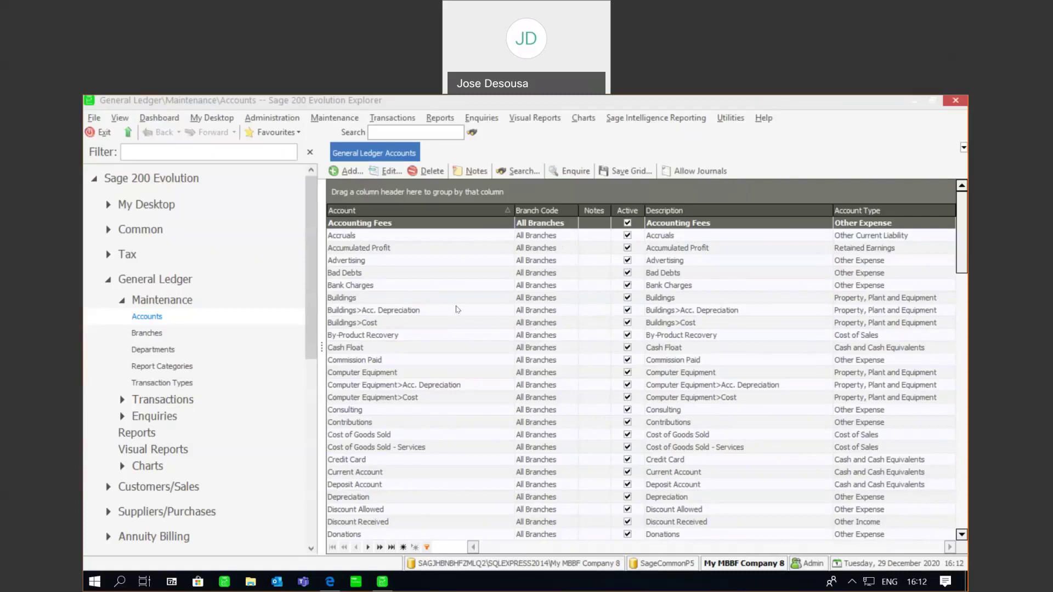
# Step: Add a ledger account named 'The Test Bank Account' with account type Cash and Cash Equivalents
pyautogui.click(351, 172)
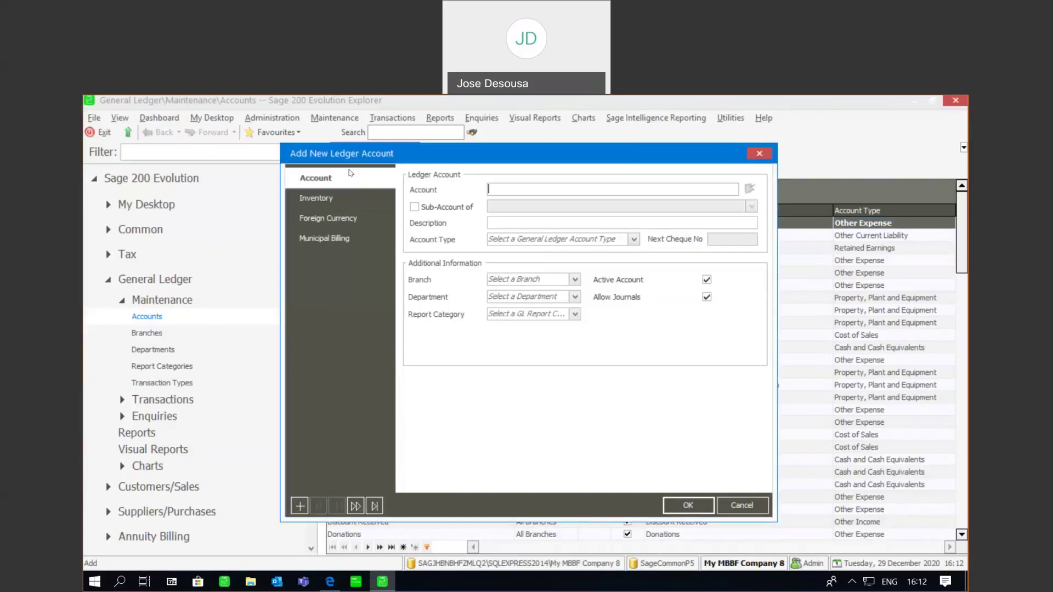
pyautogui.write('The Test Bank Account')
pyautogui.click(634, 239)
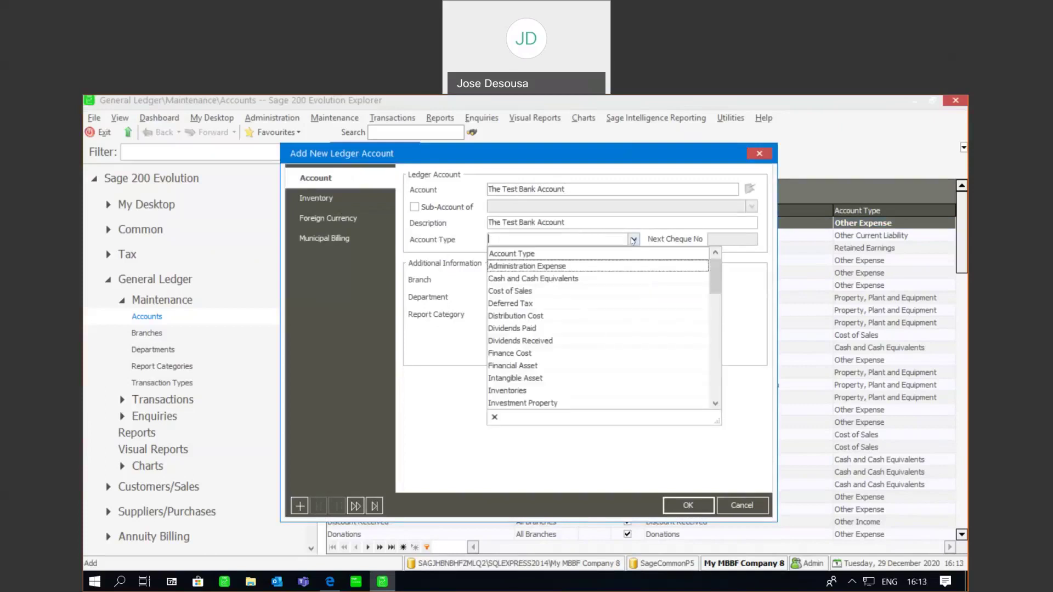
pyautogui.click(595, 279)
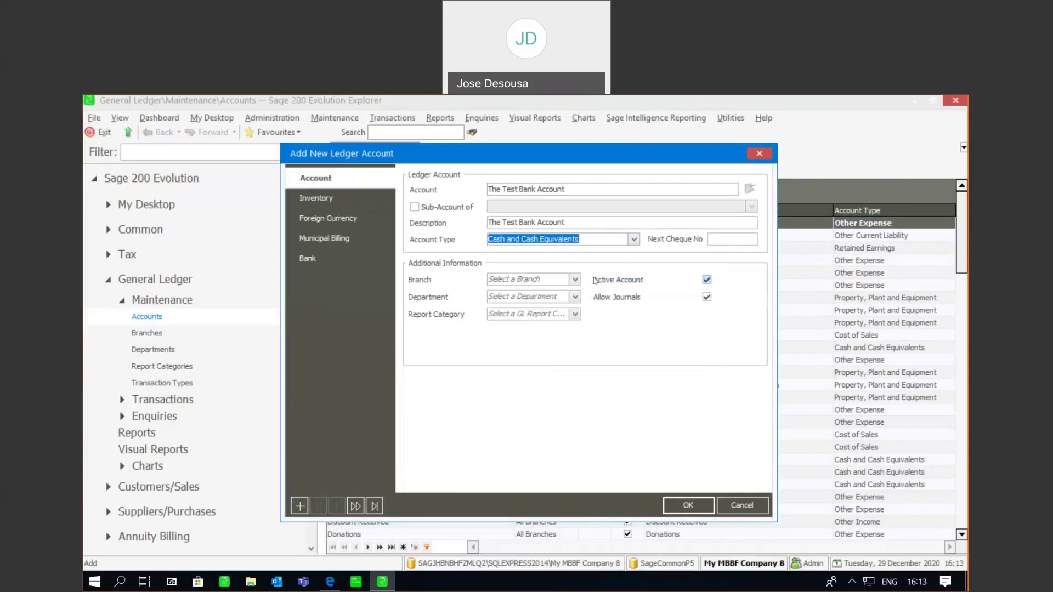
# Step: Save the account and launch Setup Bank Account from its Bank page's Maintain Bank Feeds
pyautogui.click(305, 261)
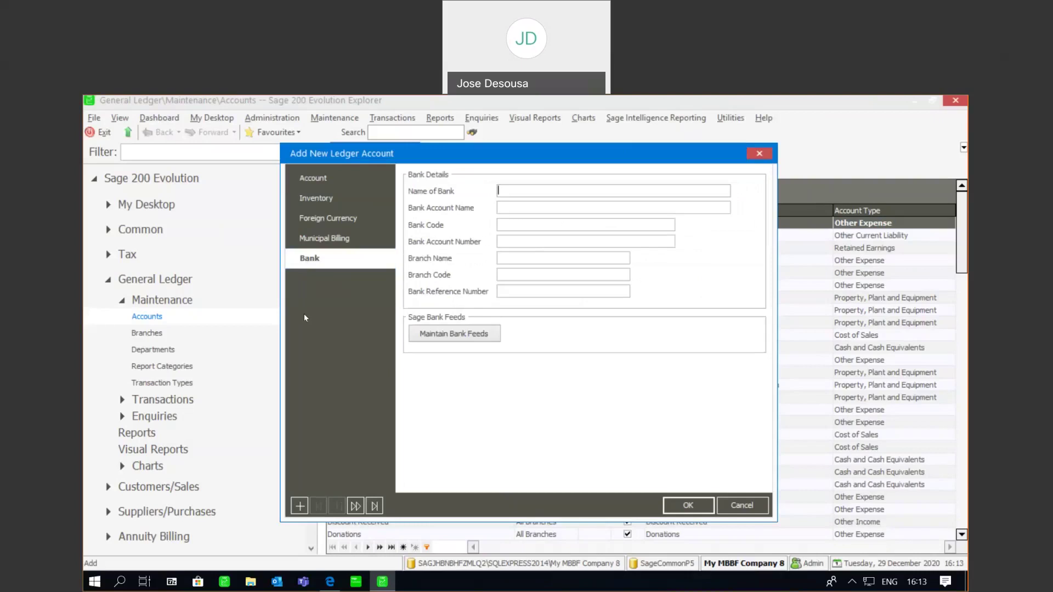
pyautogui.click(469, 334)
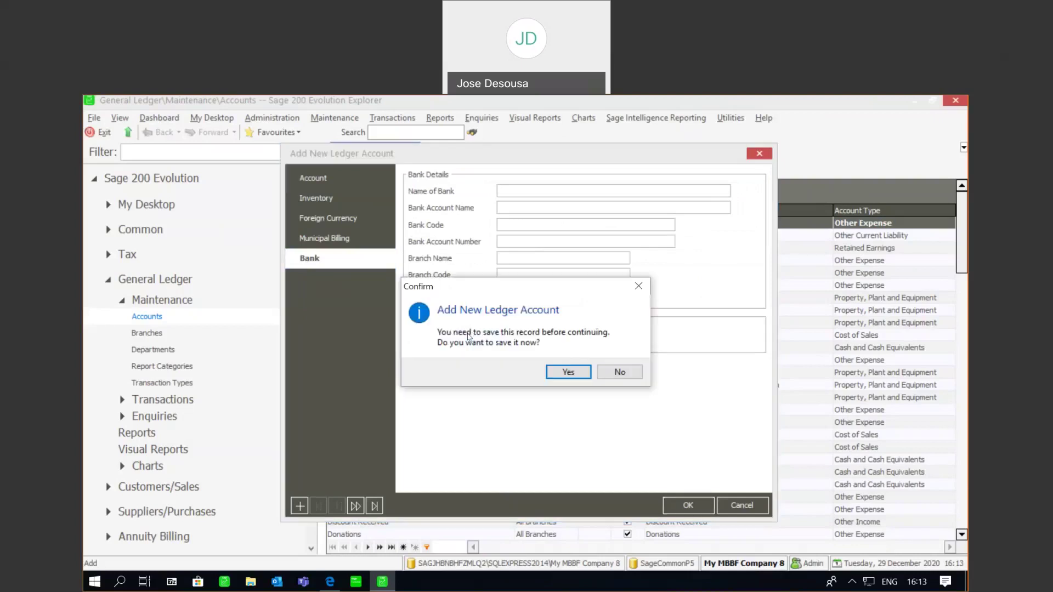
pyautogui.click(580, 375)
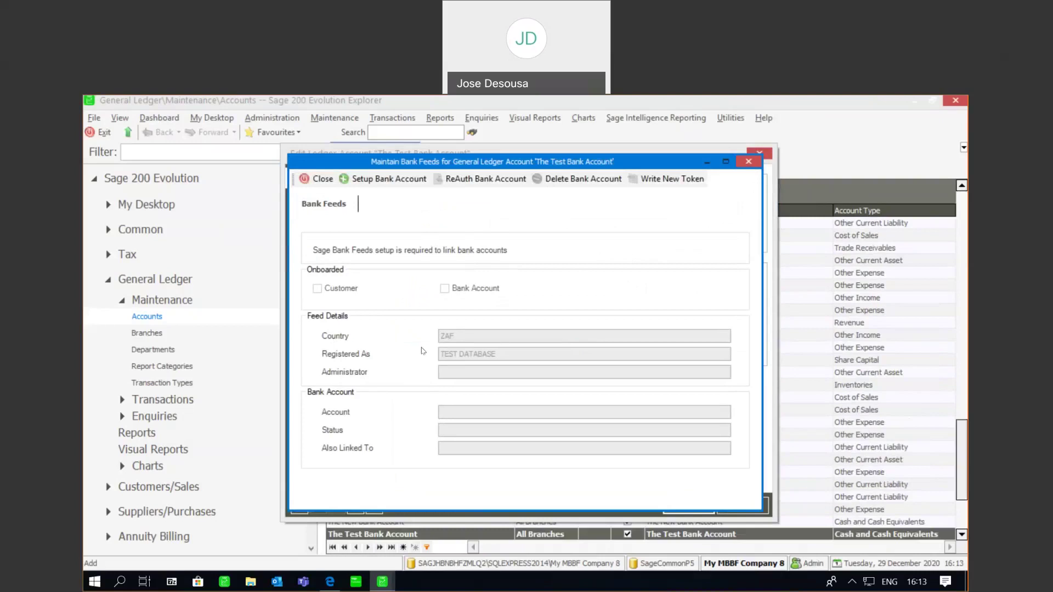
pyautogui.click(387, 186)
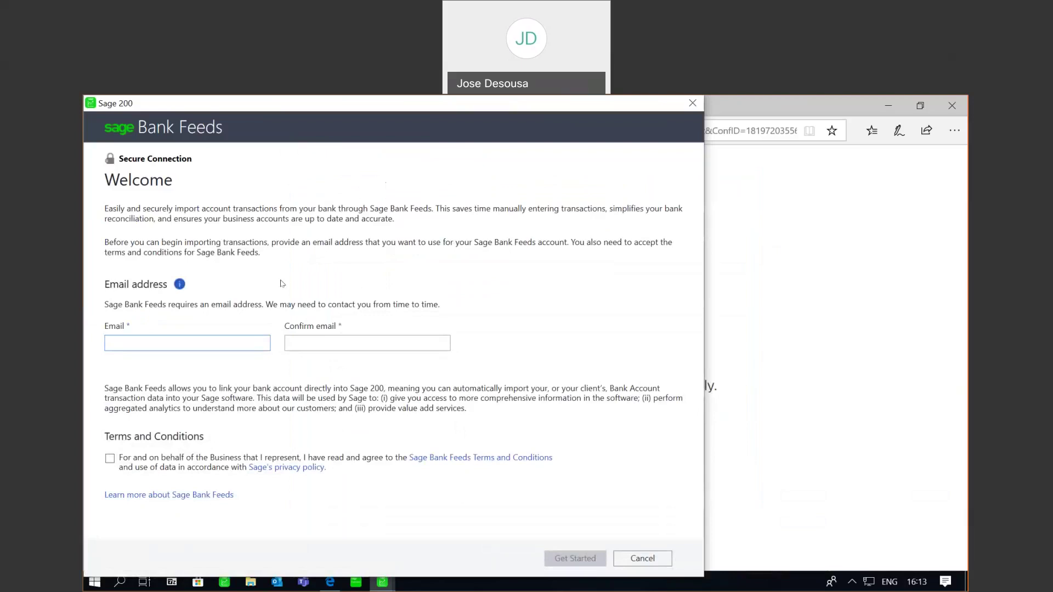
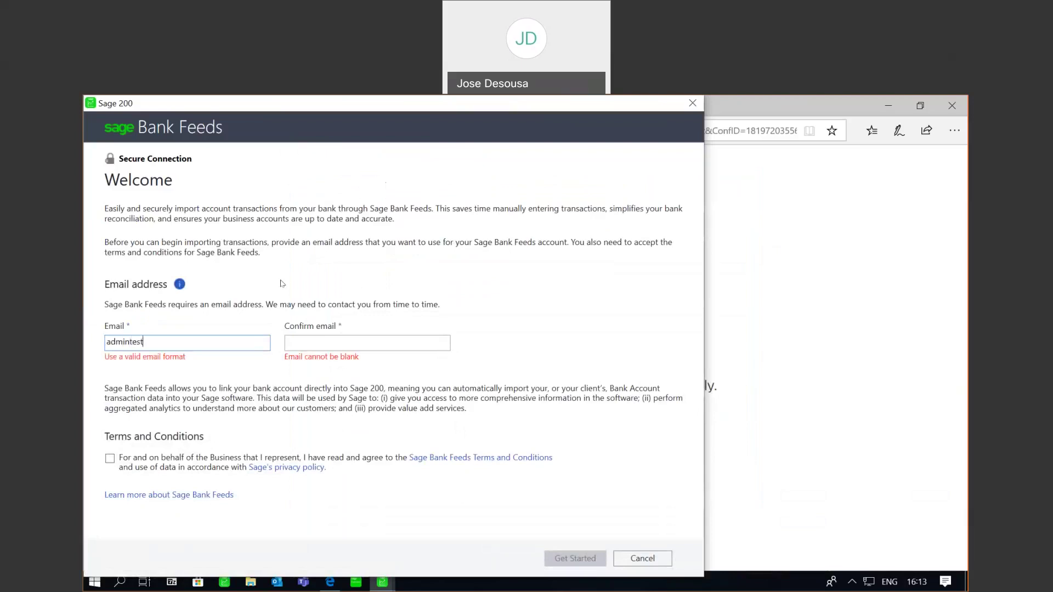
# Step: Enter the contact e-mail address in Email and Confirm email, and accept the terms
pyautogui.click(302, 342)
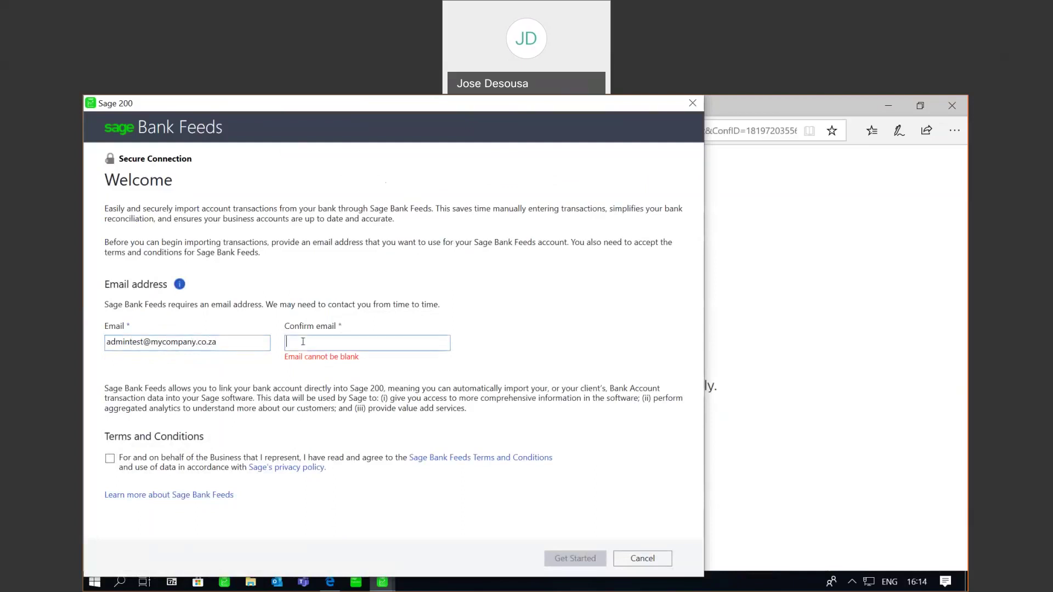
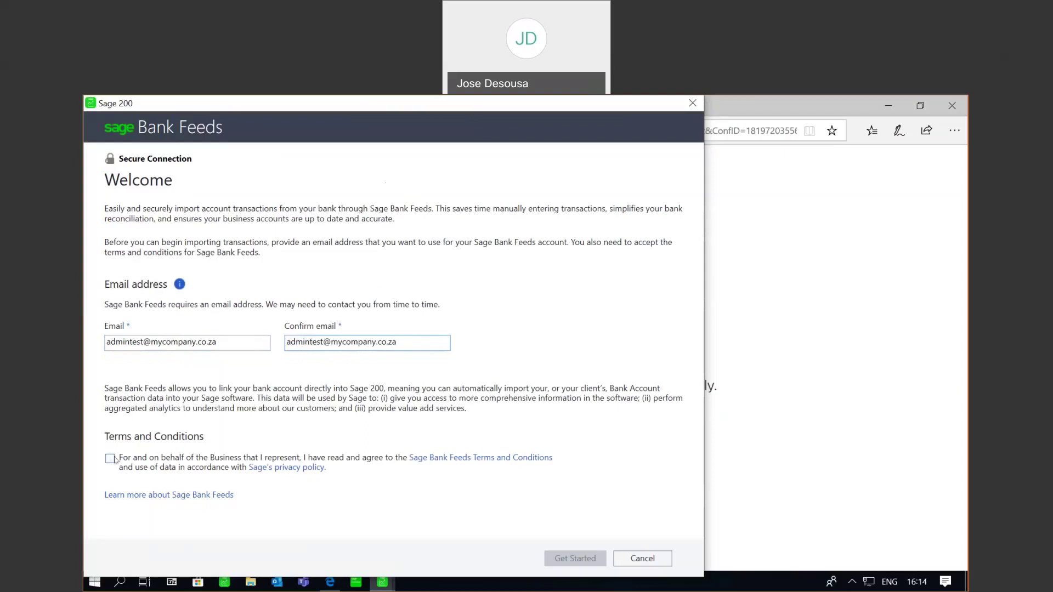
pyautogui.click(111, 459)
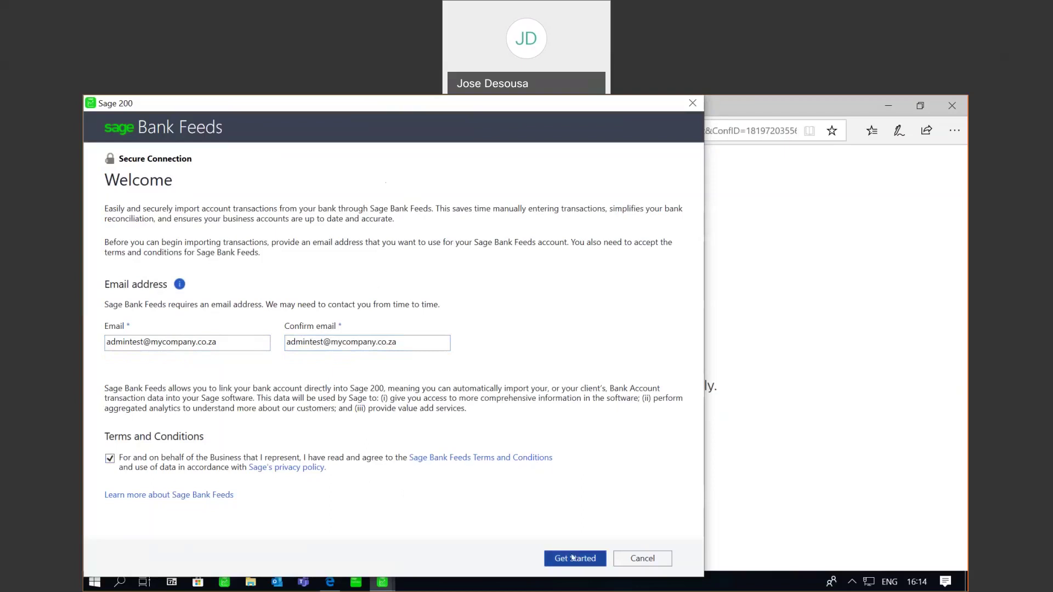
# Step: Start the bank feed setup and pass reCAPTCHA by selecting the six car tiles
pyautogui.click(572, 558)
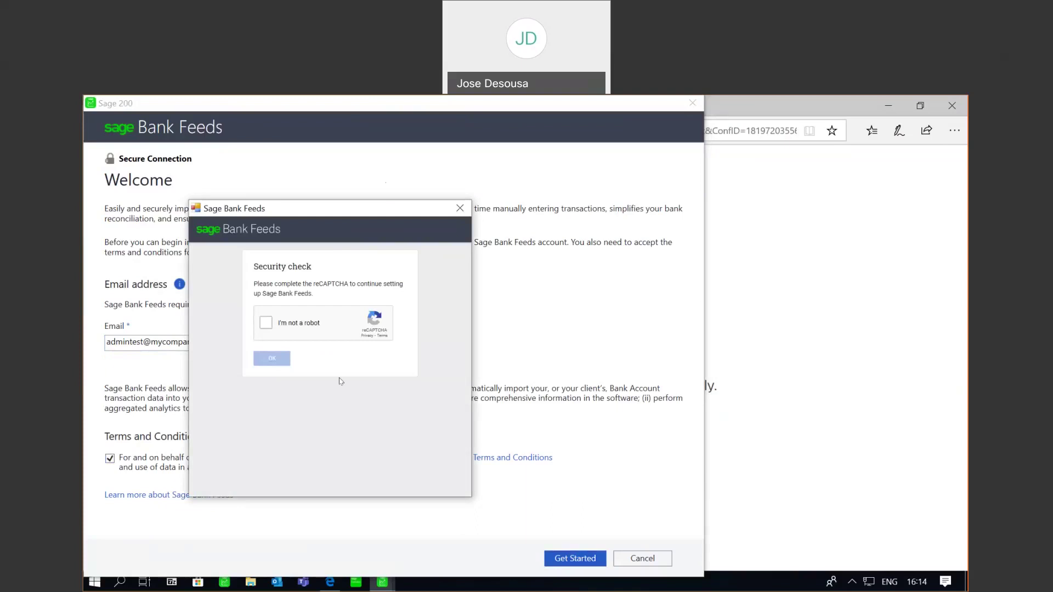
pyautogui.click(266, 324)
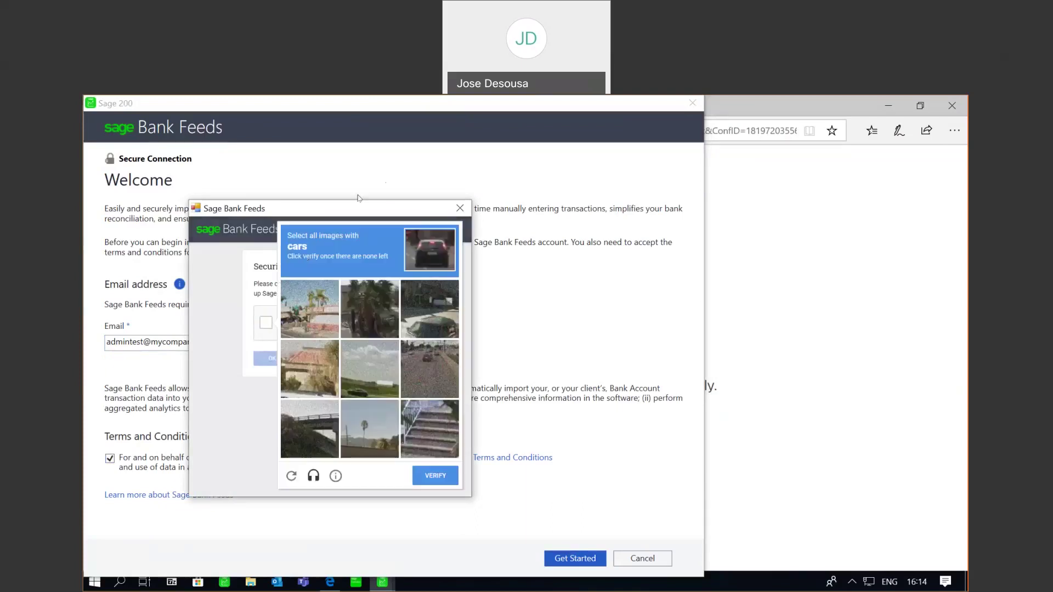
pyautogui.click(445, 310)
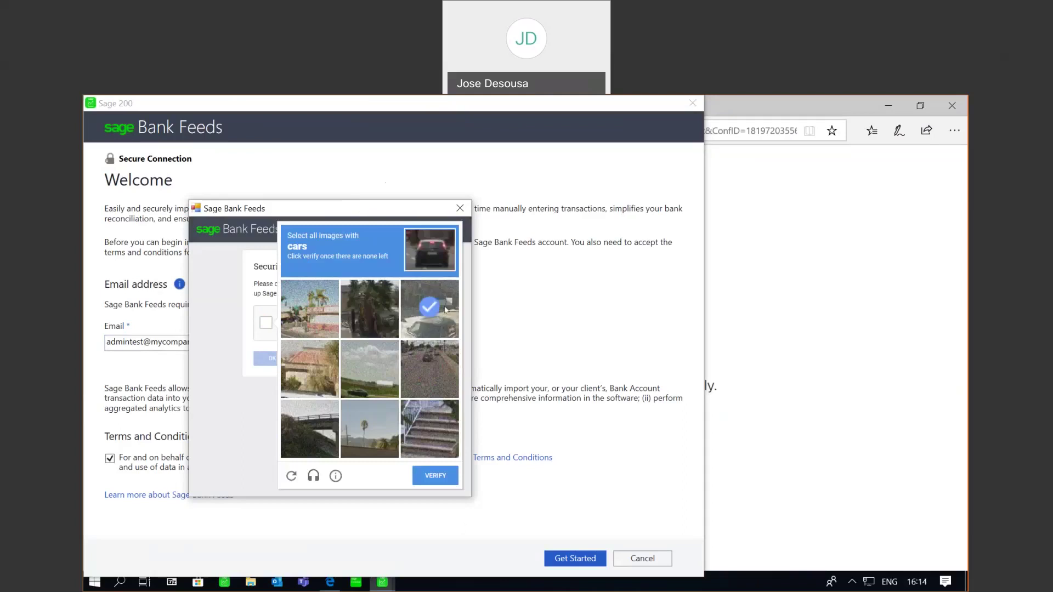
pyautogui.click(433, 359)
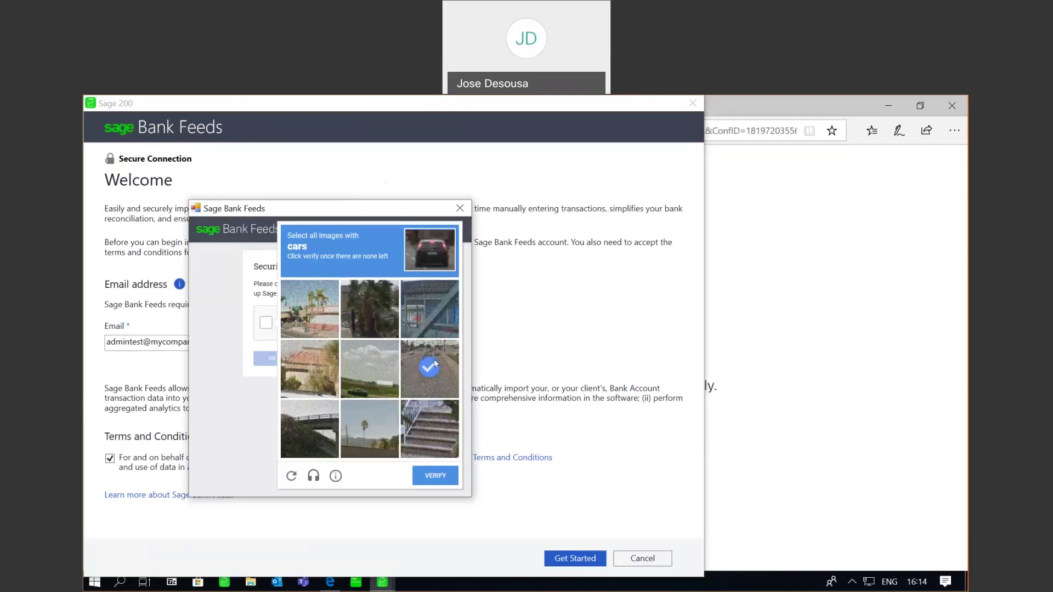
pyautogui.click(367, 365)
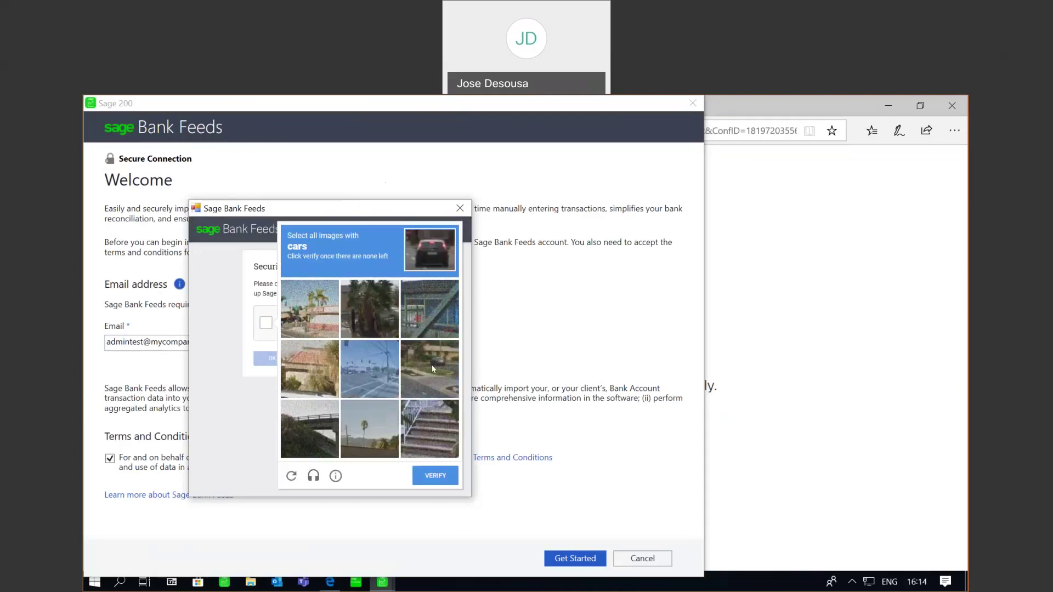
pyautogui.click(433, 368)
pyautogui.click(370, 377)
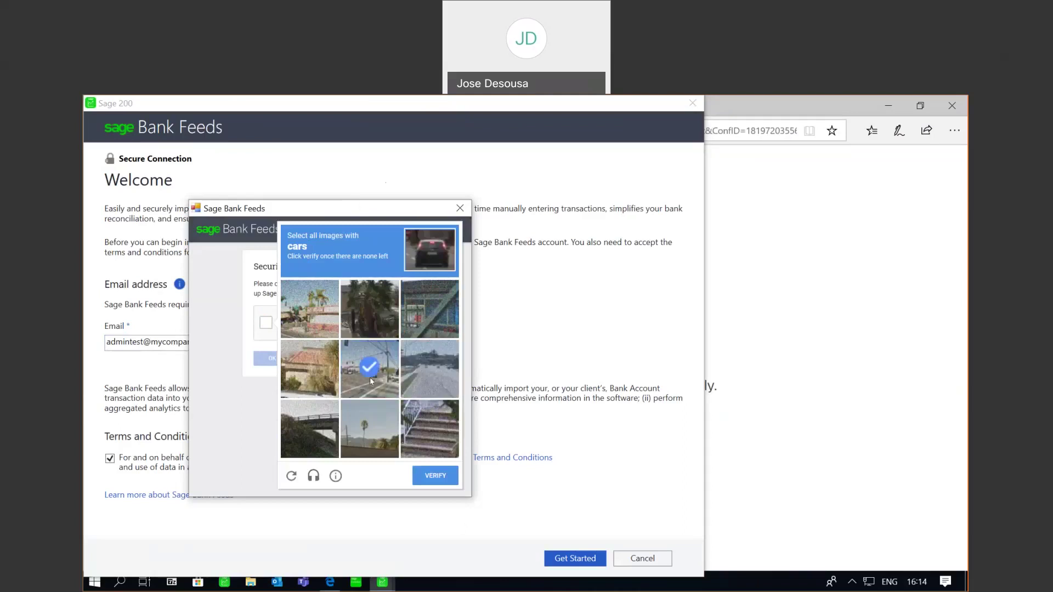
pyautogui.click(433, 382)
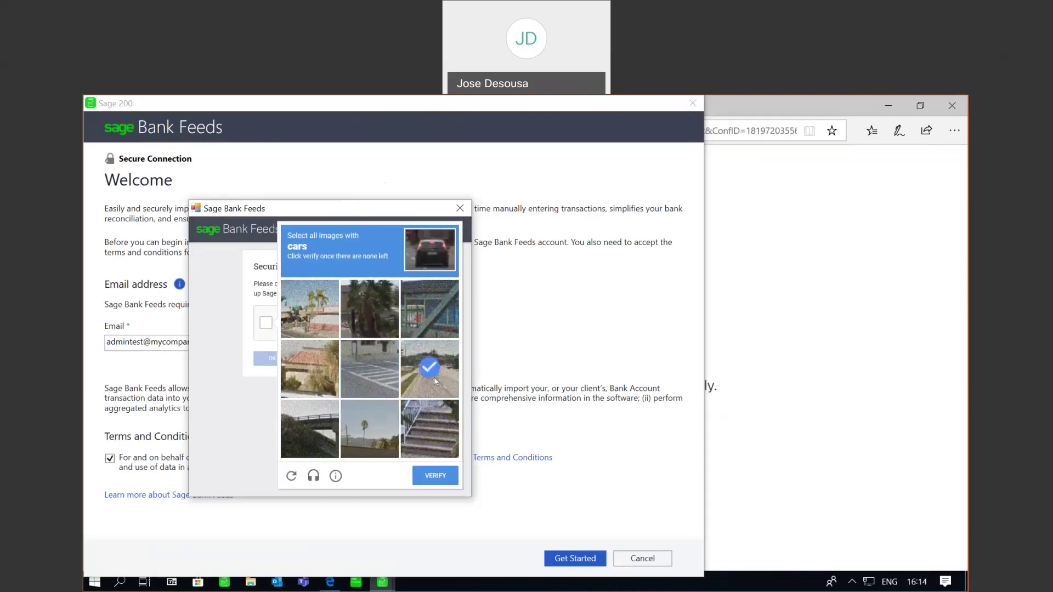
pyautogui.click(435, 476)
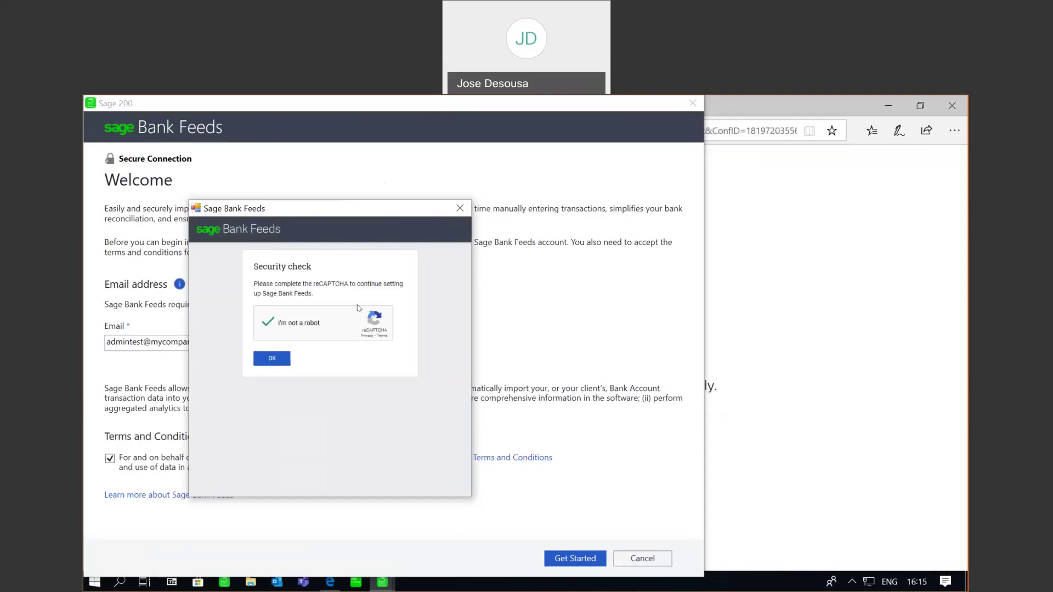
# Step: Search all banks for Sage Demo Bank and select it under Other Banks
pyautogui.click(268, 359)
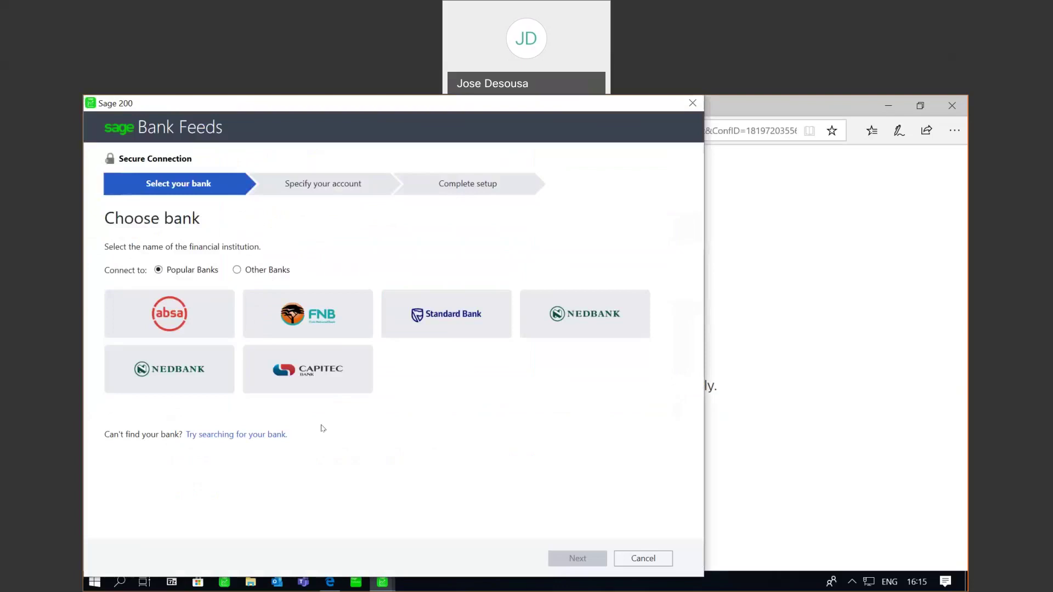
pyautogui.click(258, 436)
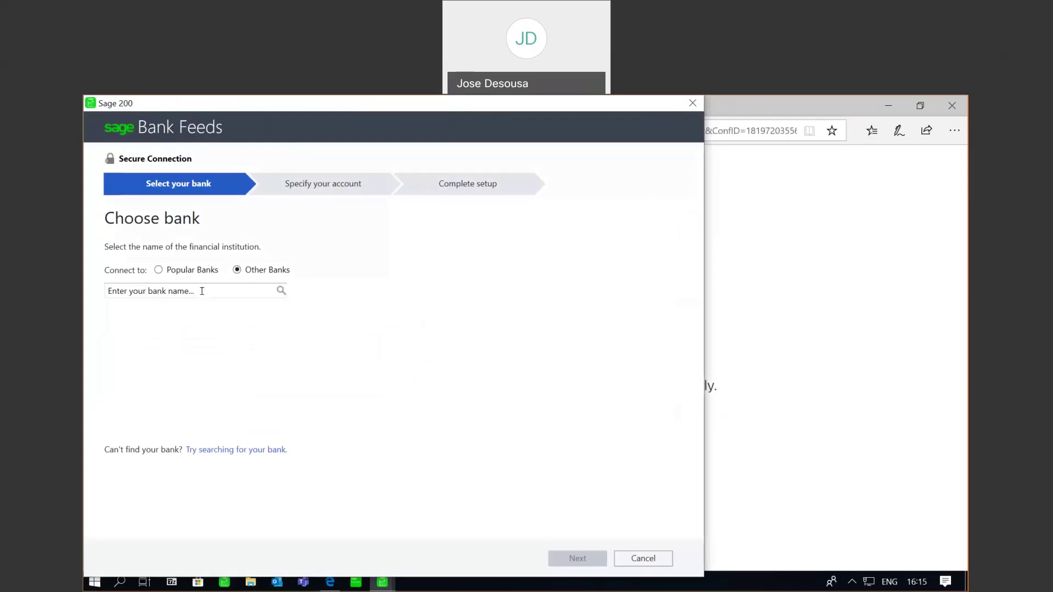
pyautogui.click(201, 291)
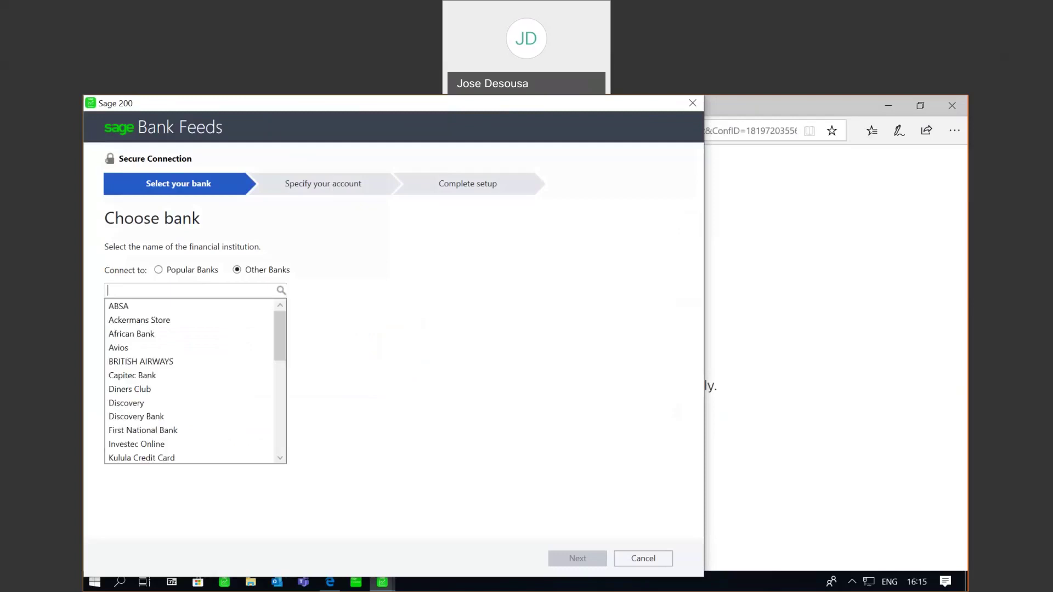
pyautogui.write('Sage Demo Bank')
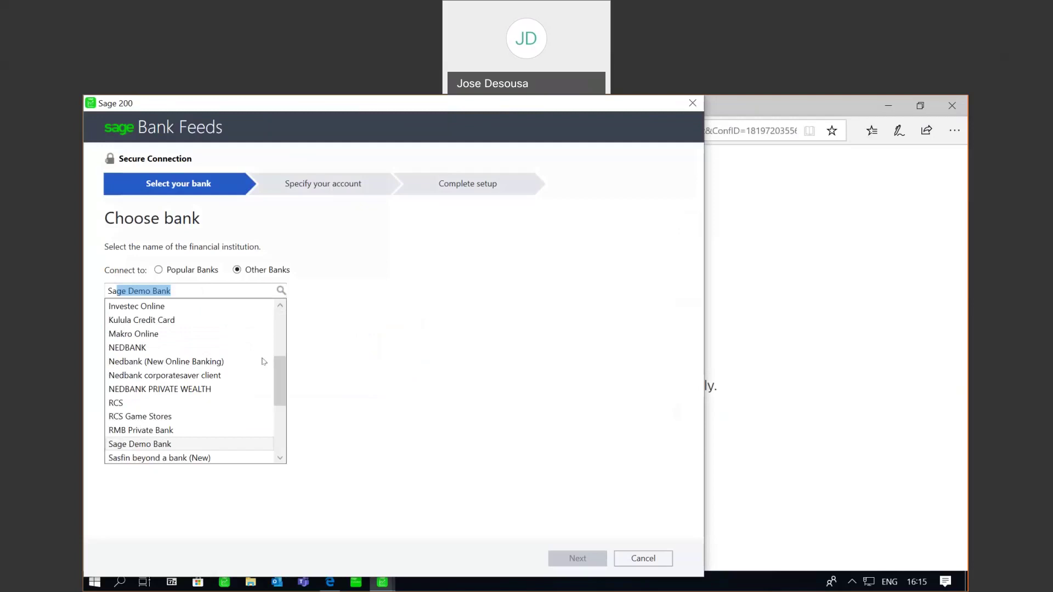
pyautogui.moveTo(275, 395)
pyautogui.mouseDown()
pyautogui.moveTo(278, 441)
pyautogui.moveTo(275, 333)
pyautogui.moveTo(277, 390)
pyautogui.mouseUp()
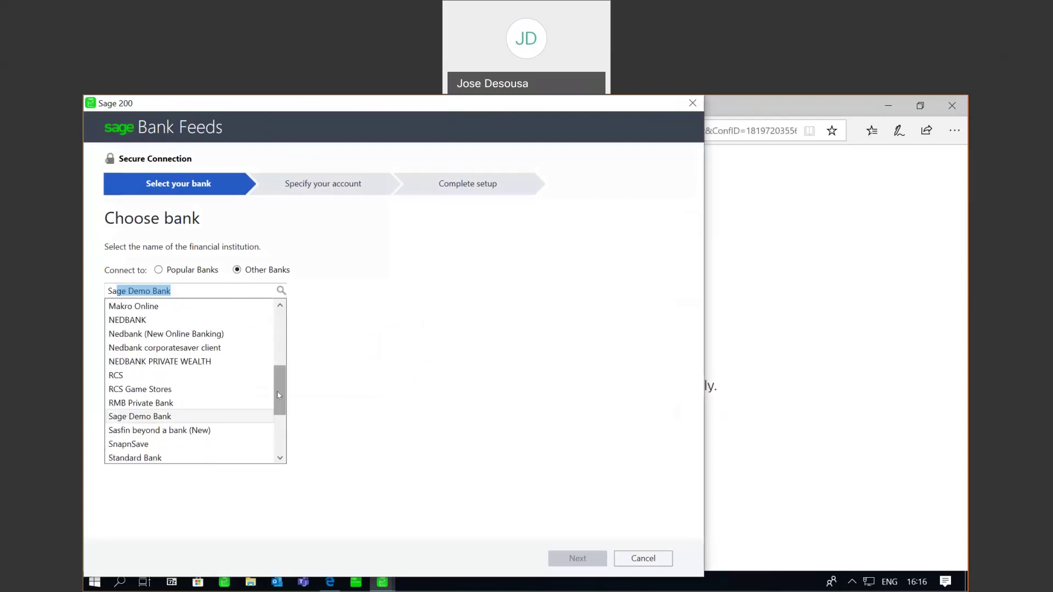
pyautogui.click(198, 416)
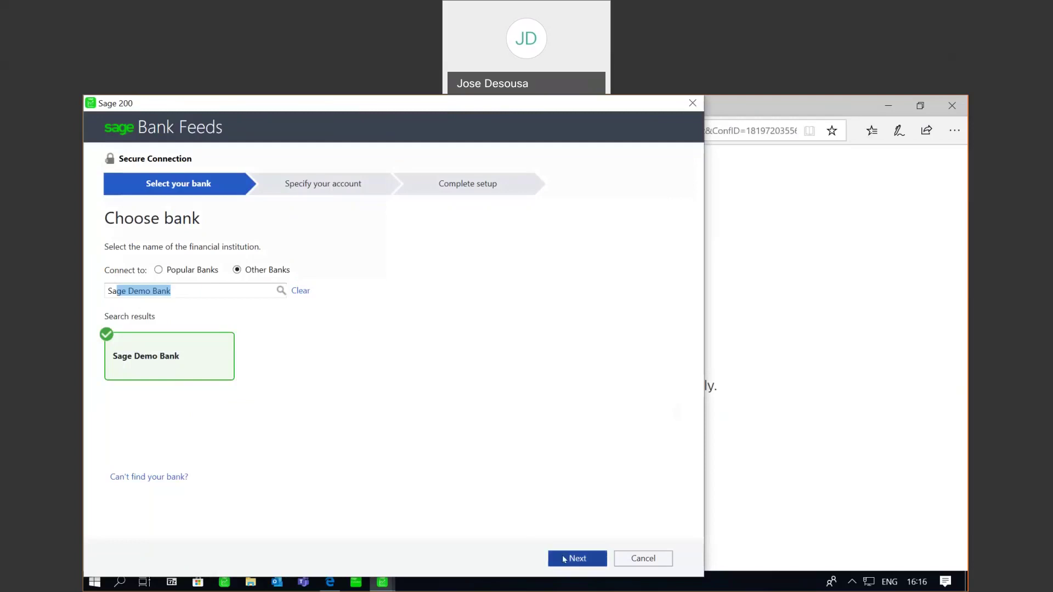
# Step: Sign in to Sage Demo Bank and accept the demo transactions notice
pyautogui.click(564, 560)
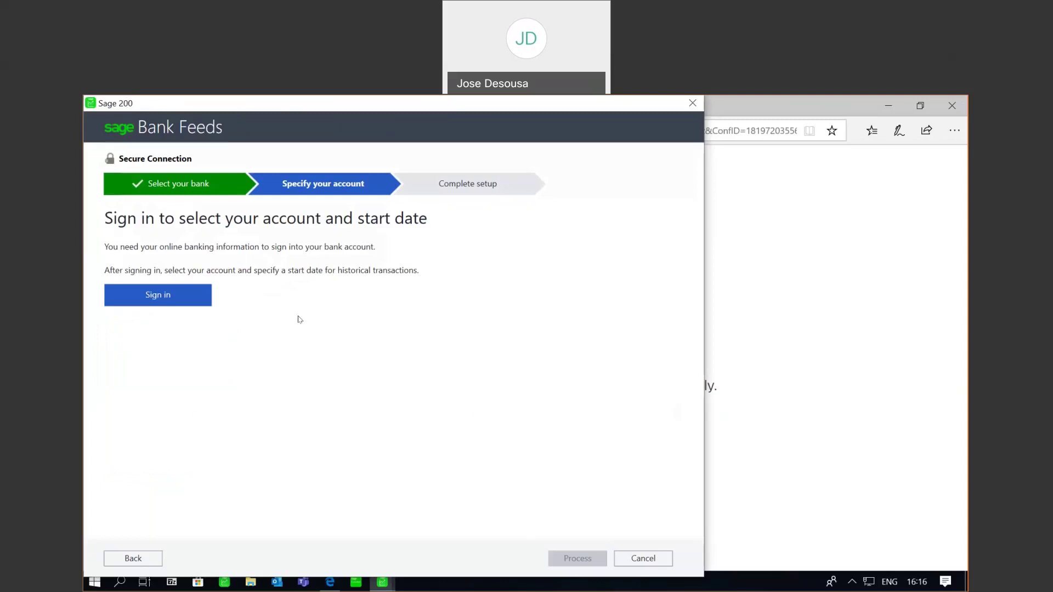
pyautogui.click(183, 297)
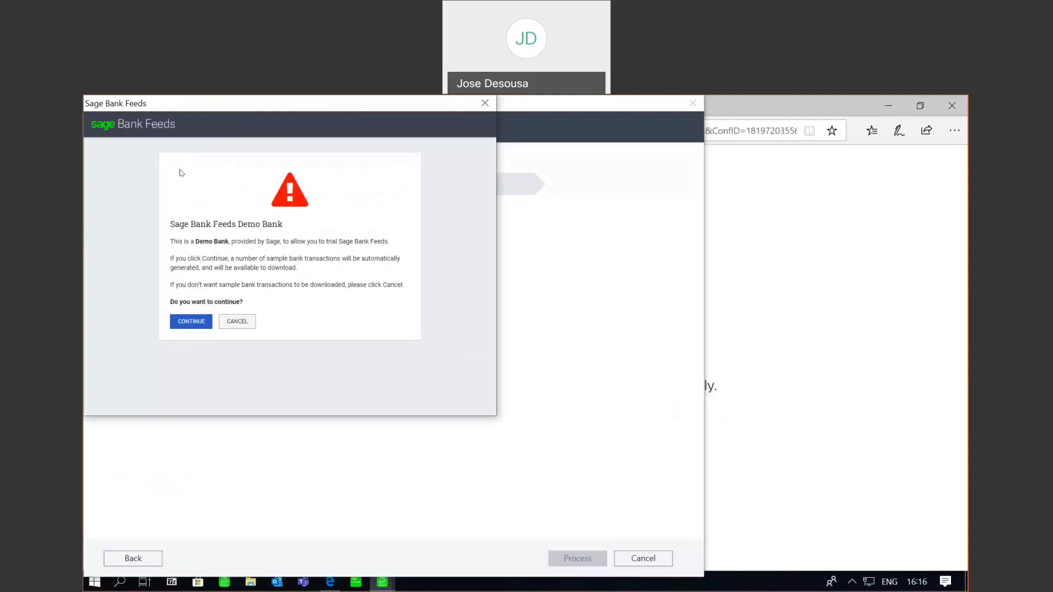
pyautogui.click(185, 322)
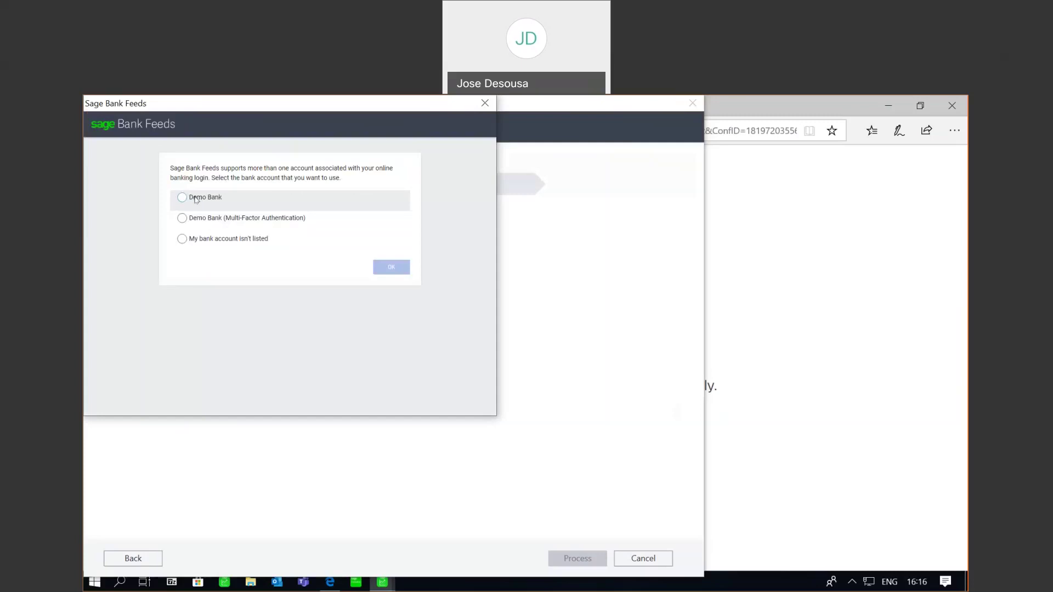
# Step: Link the Demo Bank account with start date 1 October 2020 and process the connection
pyautogui.click(196, 199)
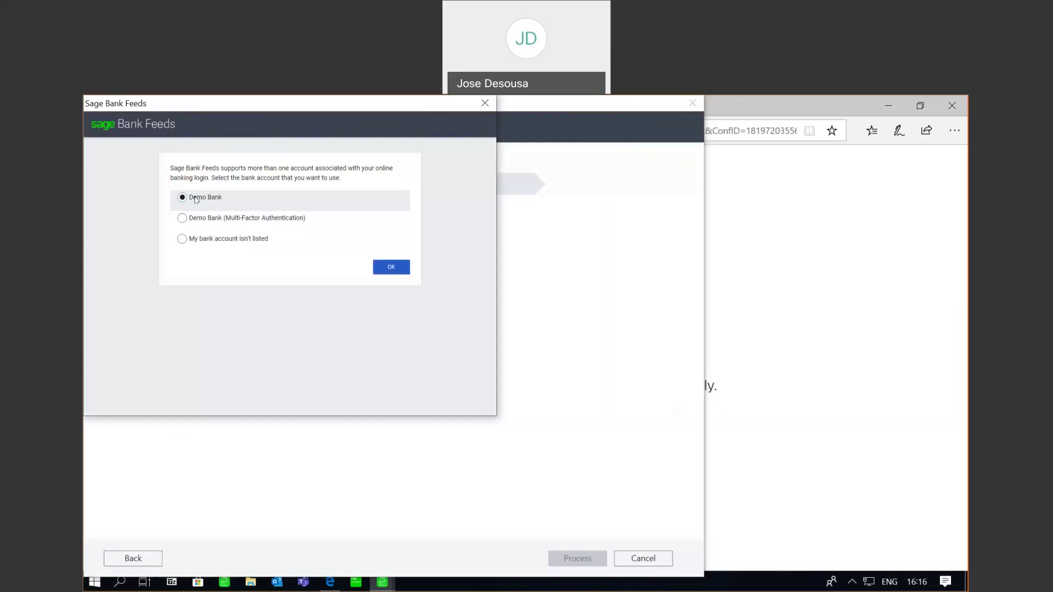
pyautogui.click(396, 273)
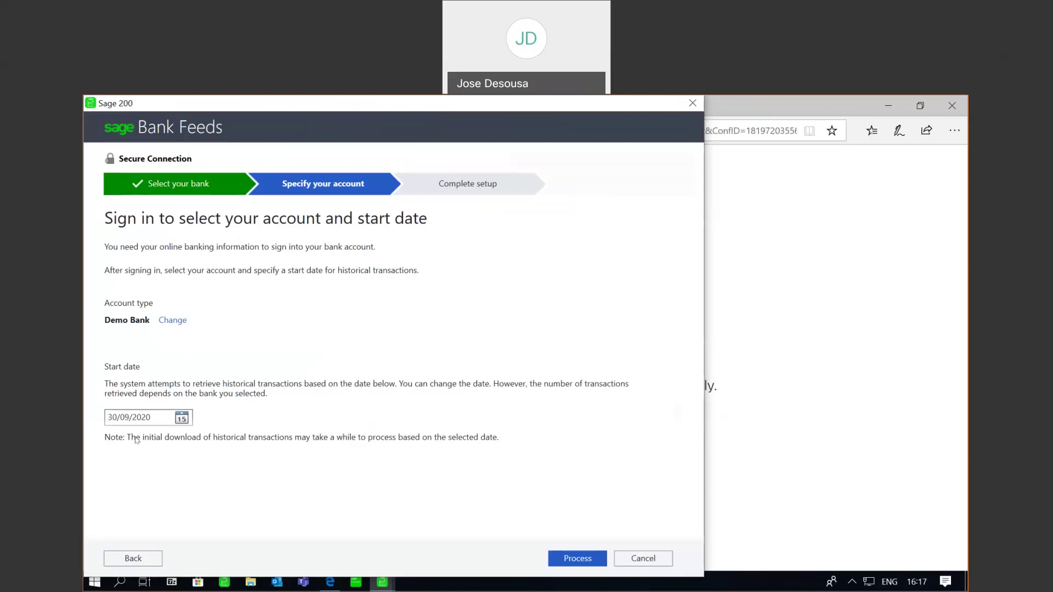
pyautogui.click(181, 417)
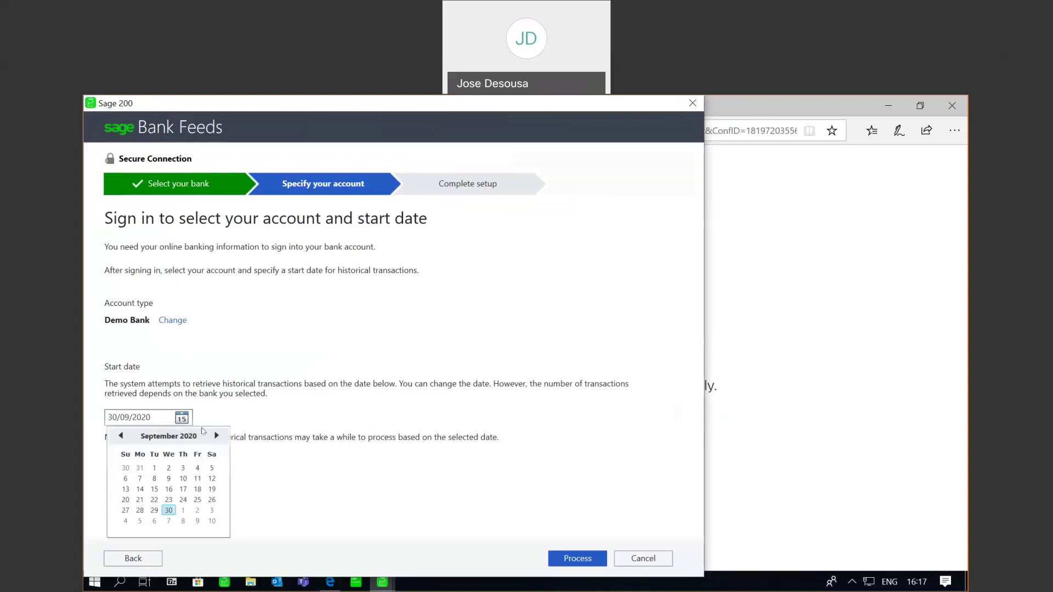
pyautogui.click(217, 436)
pyautogui.click(183, 468)
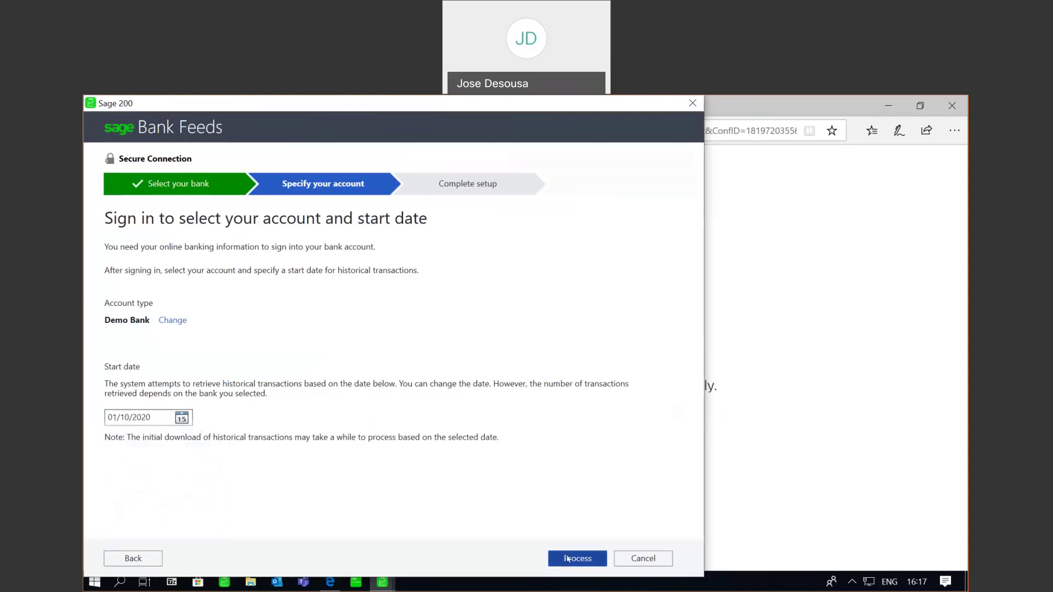
pyautogui.click(568, 559)
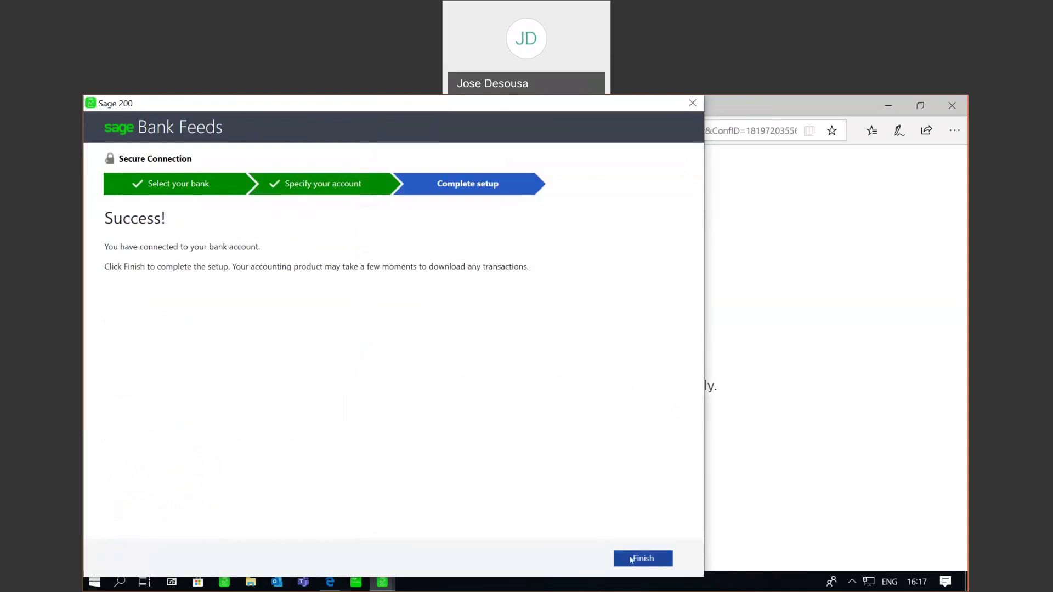
# Step: Finish the bank feed setup, close Maintain Bank Feeds, and save the ledger account
pyautogui.click(632, 559)
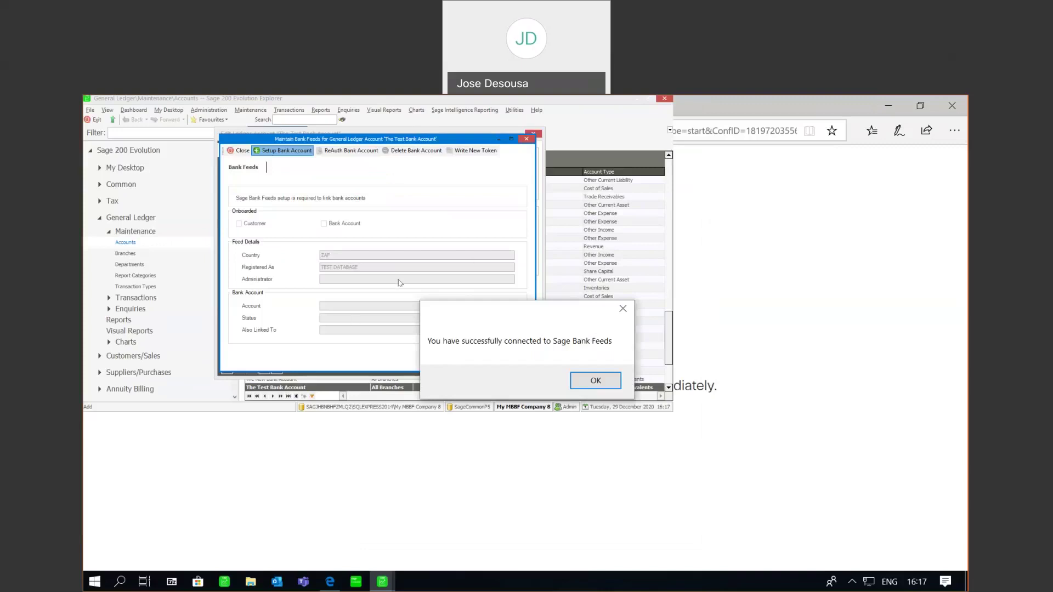
pyautogui.click(588, 378)
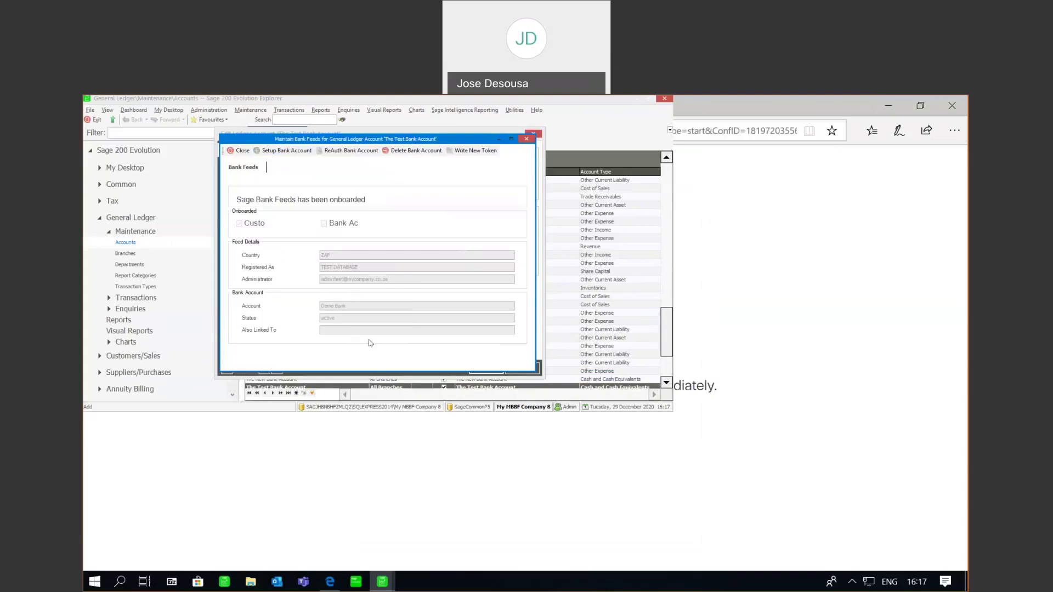
pyautogui.click(240, 151)
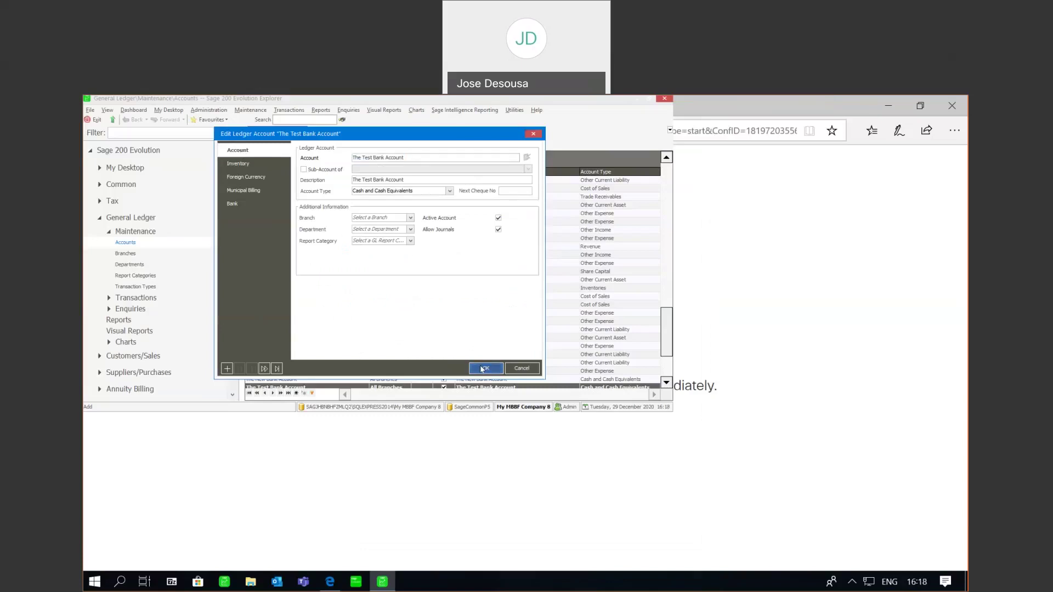
pyautogui.click(481, 369)
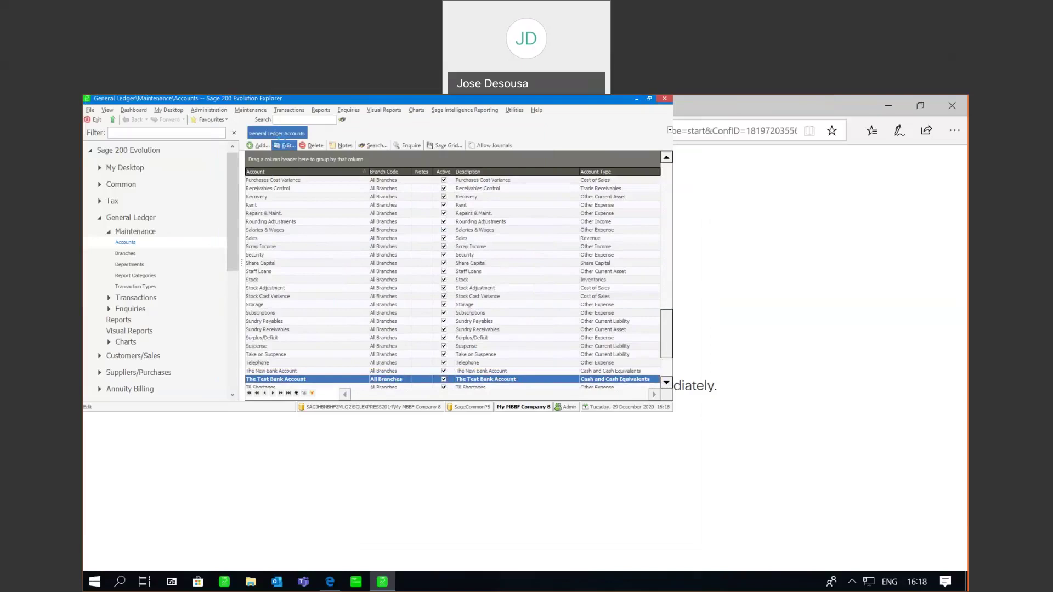
# Step: Reopen The Test Bank Account's Maintain Bank Feeds to confirm the feed is active
pyautogui.click(286, 146)
pyautogui.click(268, 206)
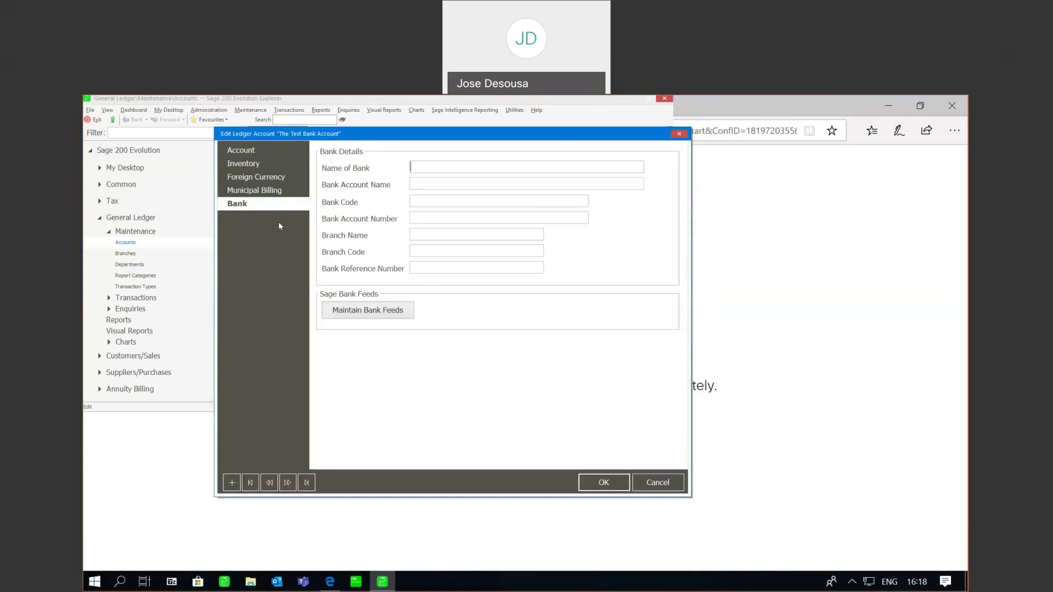
pyautogui.click(352, 308)
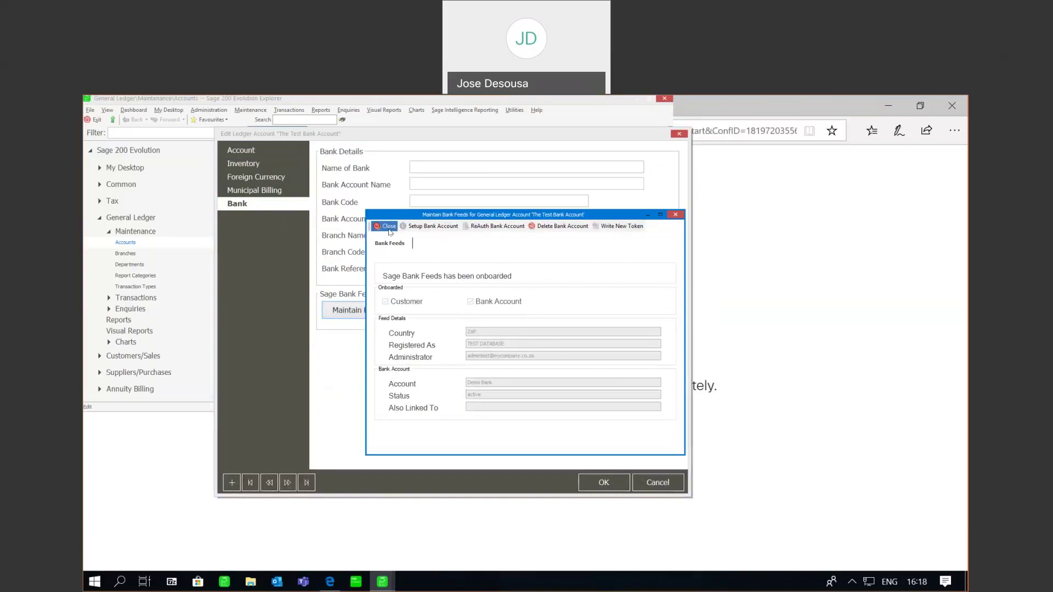
pyautogui.click(390, 230)
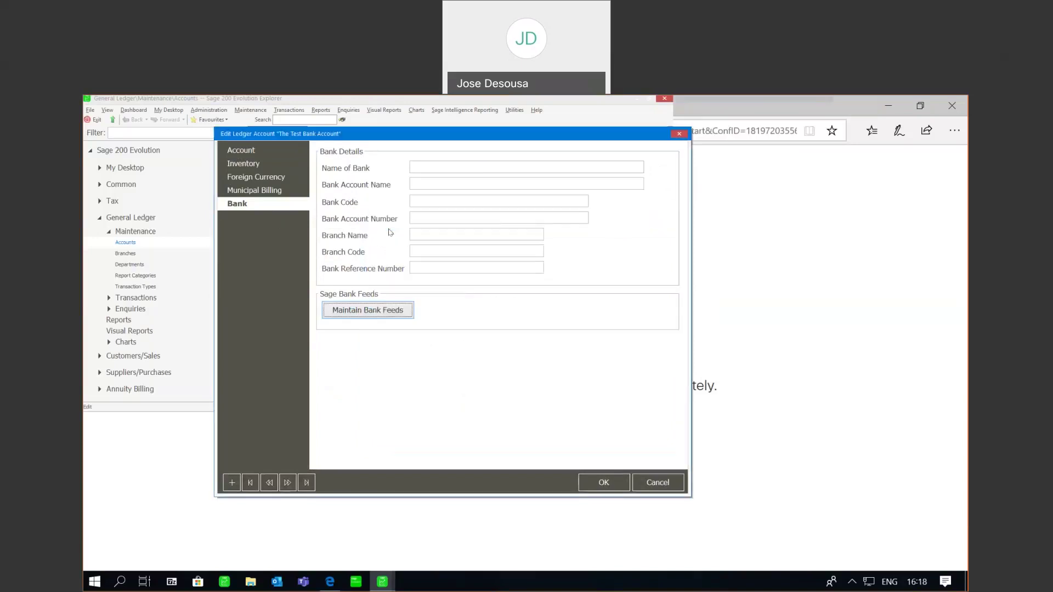
pyautogui.click(617, 489)
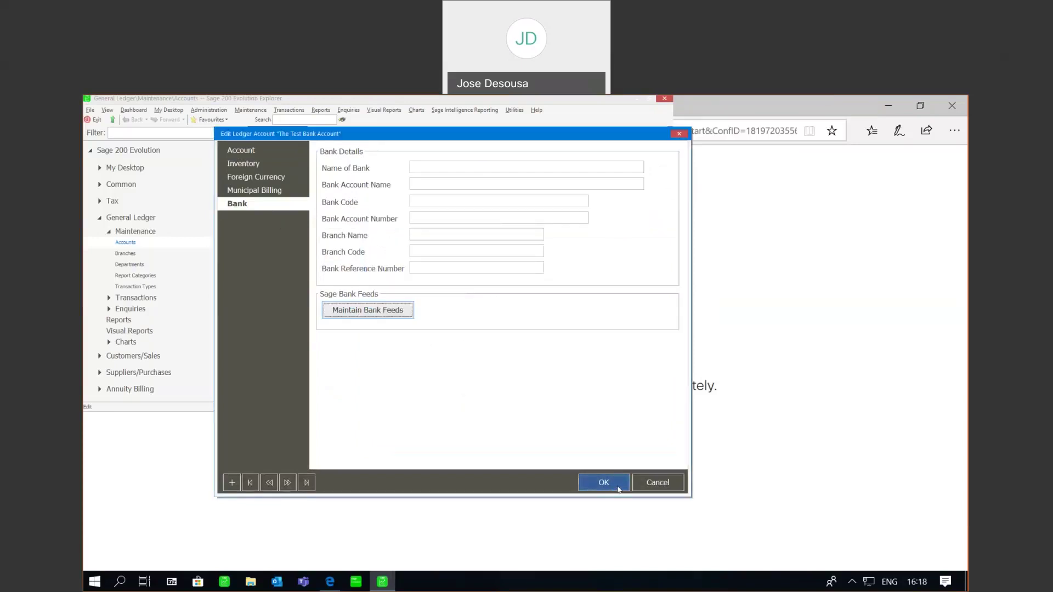
# Step: Cancel the exit prompt and maximize the Sage window on the General Ledger Accounts list
pyautogui.click(649, 105)
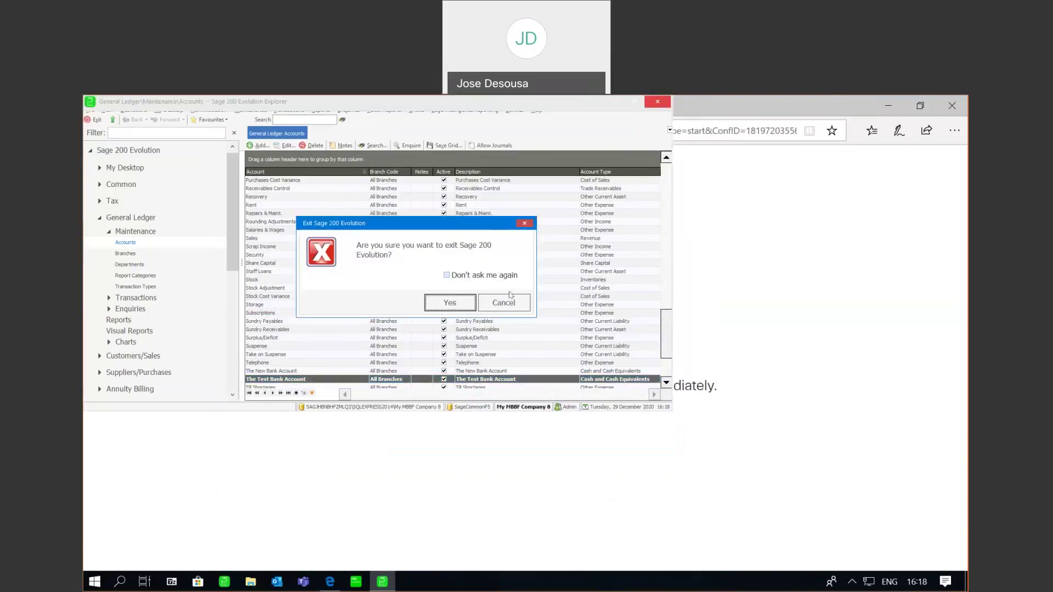
pyautogui.click(508, 300)
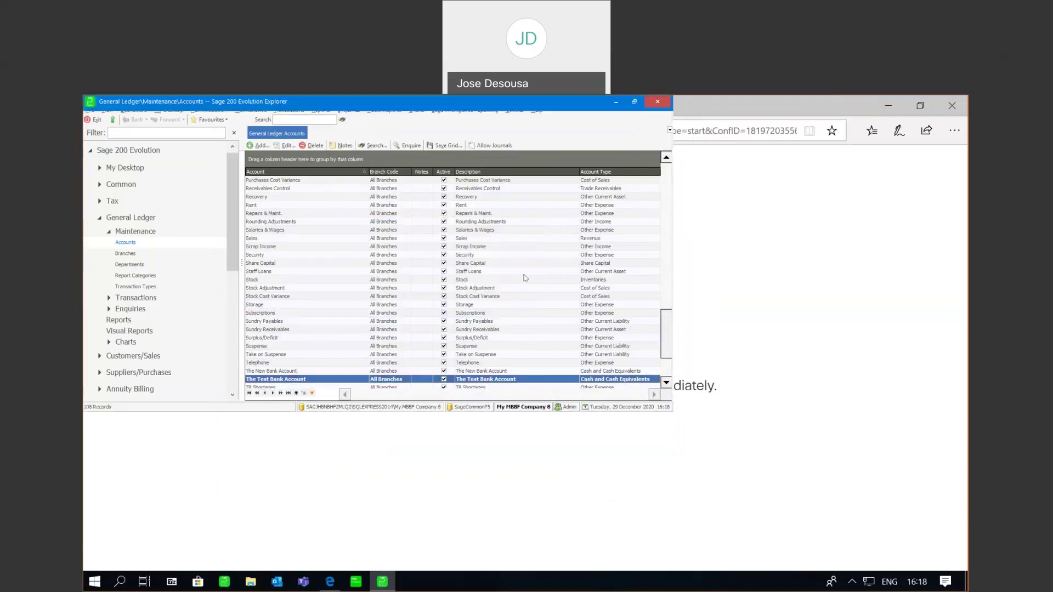
pyautogui.click(634, 103)
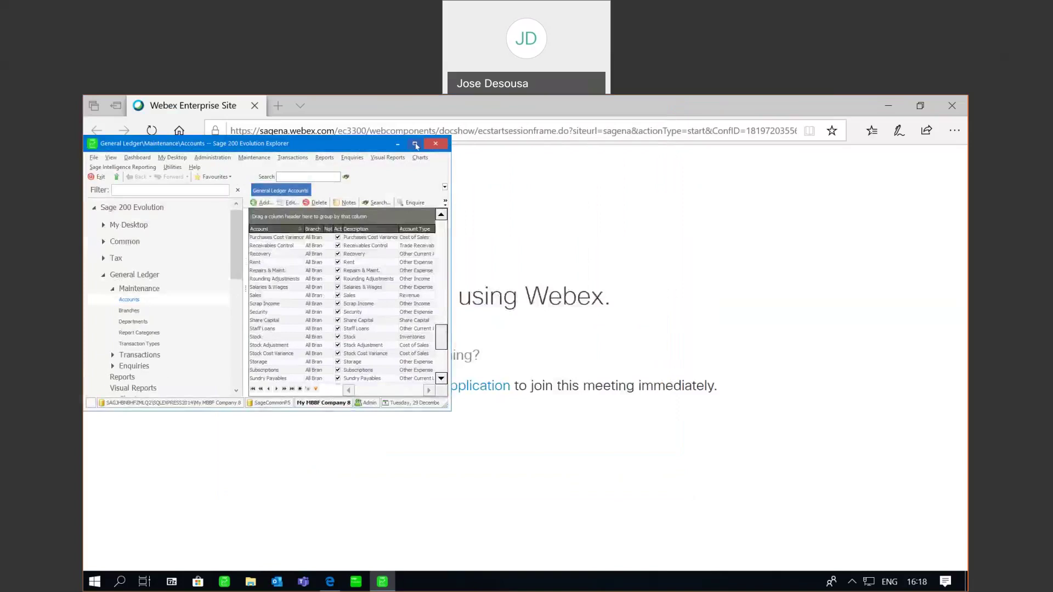
pyautogui.click(416, 145)
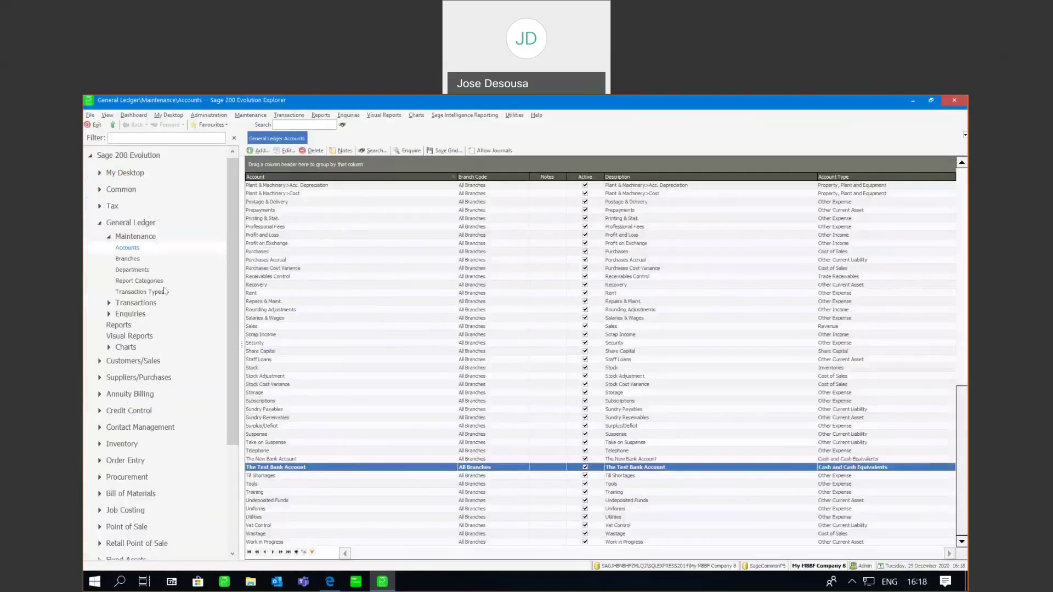
# Step: Create cashbook batch CB001 with The Test Bank Account as its integration bank
pyautogui.click(137, 302)
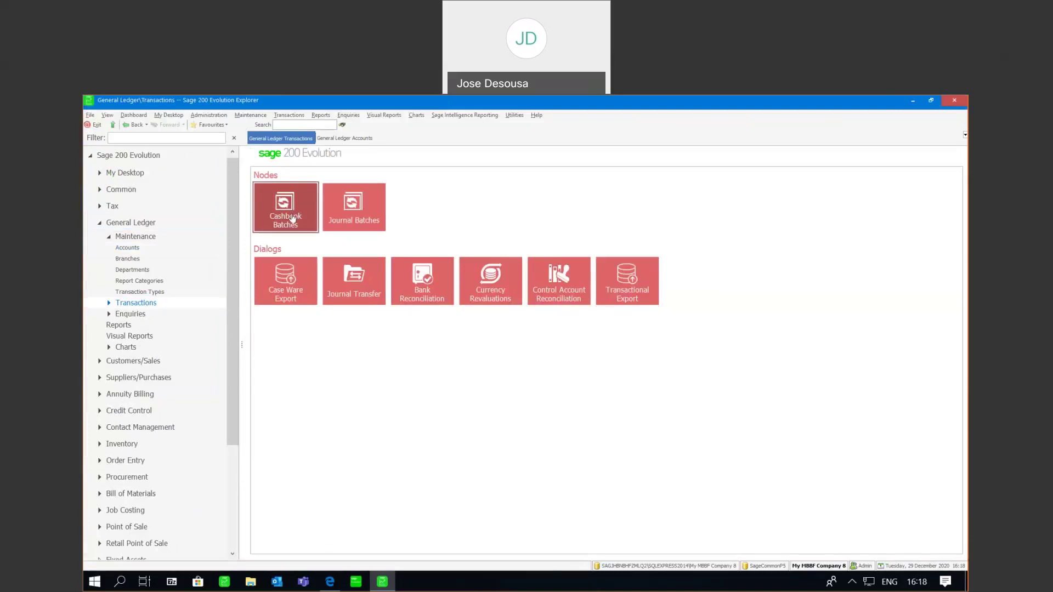
pyautogui.click(288, 211)
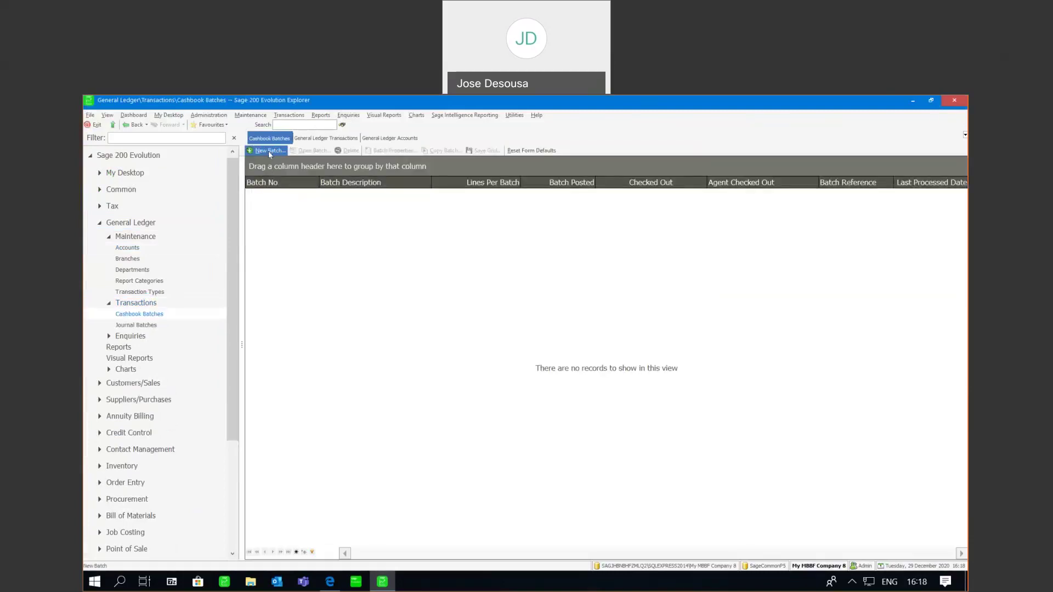
pyautogui.click(269, 151)
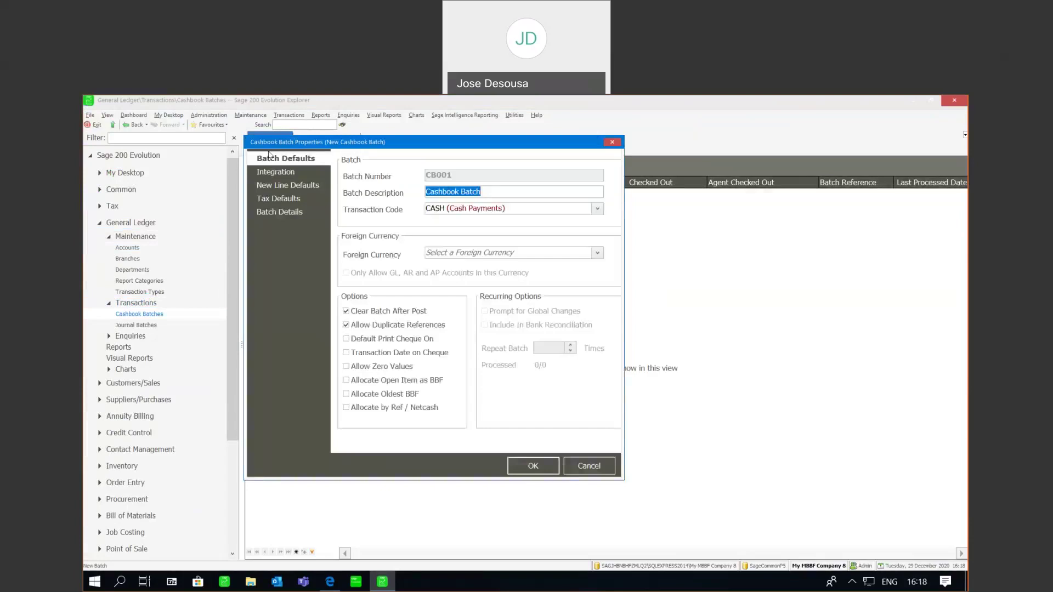
pyautogui.click(292, 174)
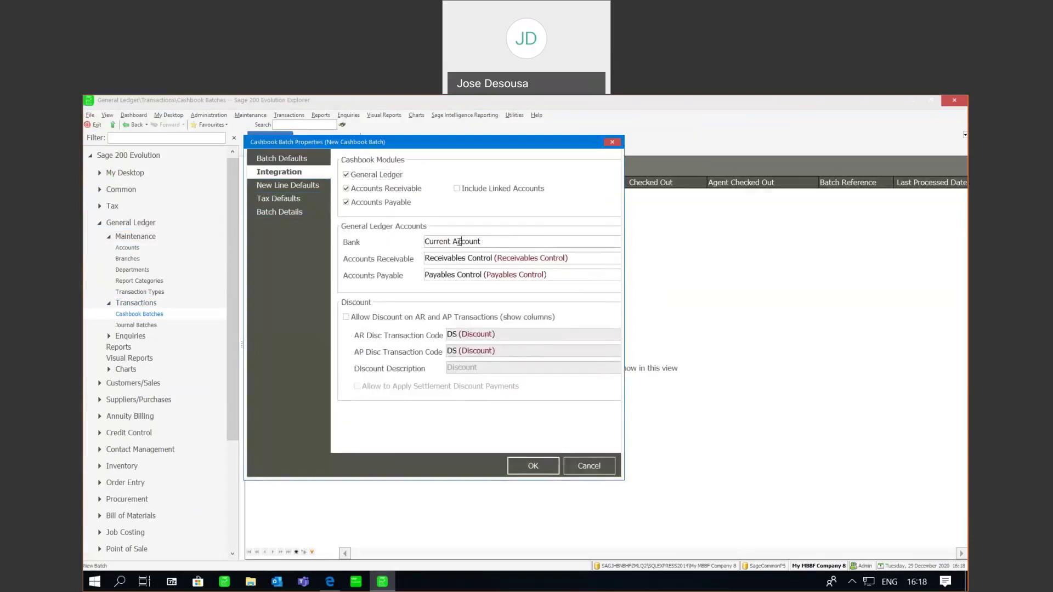
pyautogui.click(459, 241)
pyautogui.press('BackSpace')
pyautogui.press('BackSpace')
pyautogui.press('BackSpace')
pyautogui.press('BackSpace')
pyautogui.press('BackSpace')
pyautogui.press('BackSpace')
pyautogui.press('BackSpace')
pyautogui.press('BackSpace')
pyautogui.press('BackSpace')
pyautogui.press('BackSpace')
pyautogui.write('Th')
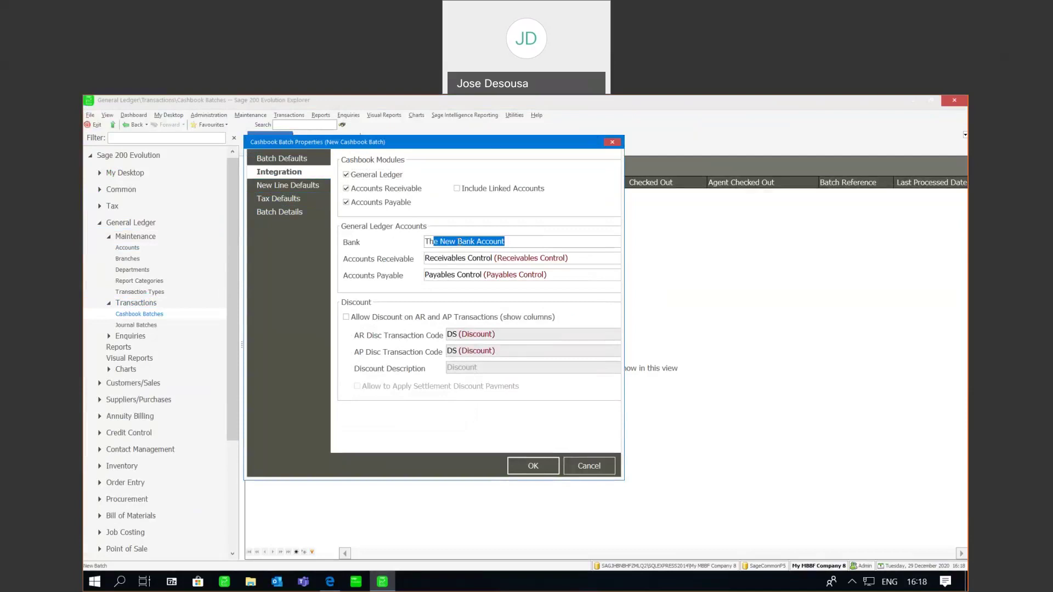
pyautogui.write('e T')
pyautogui.press('Return')
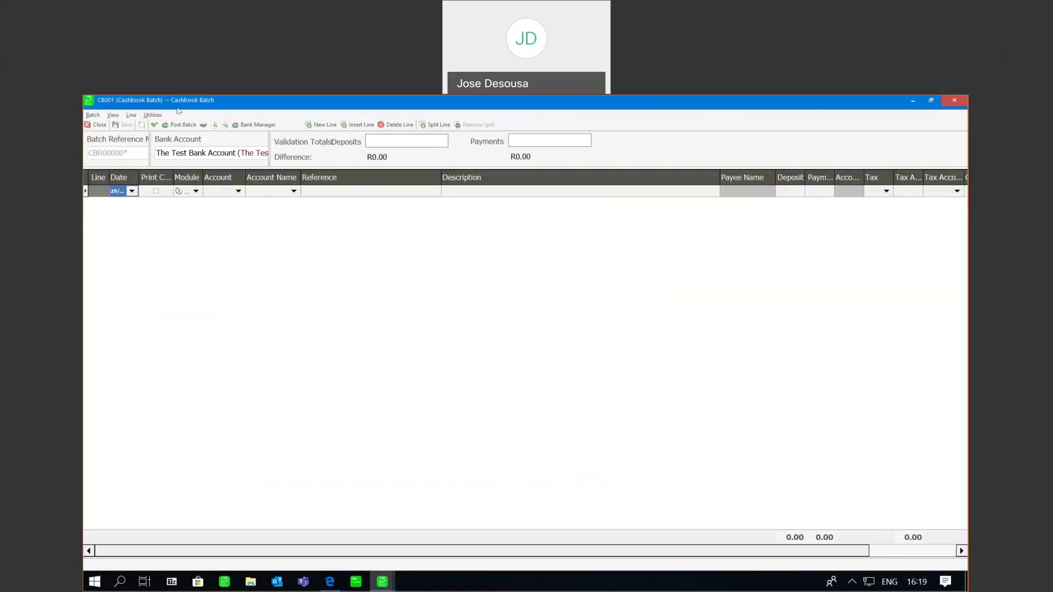
# Step: Launch Bank Manager for CB001 and continue past the Statement Summary to the 201-line preview
pyautogui.click(249, 124)
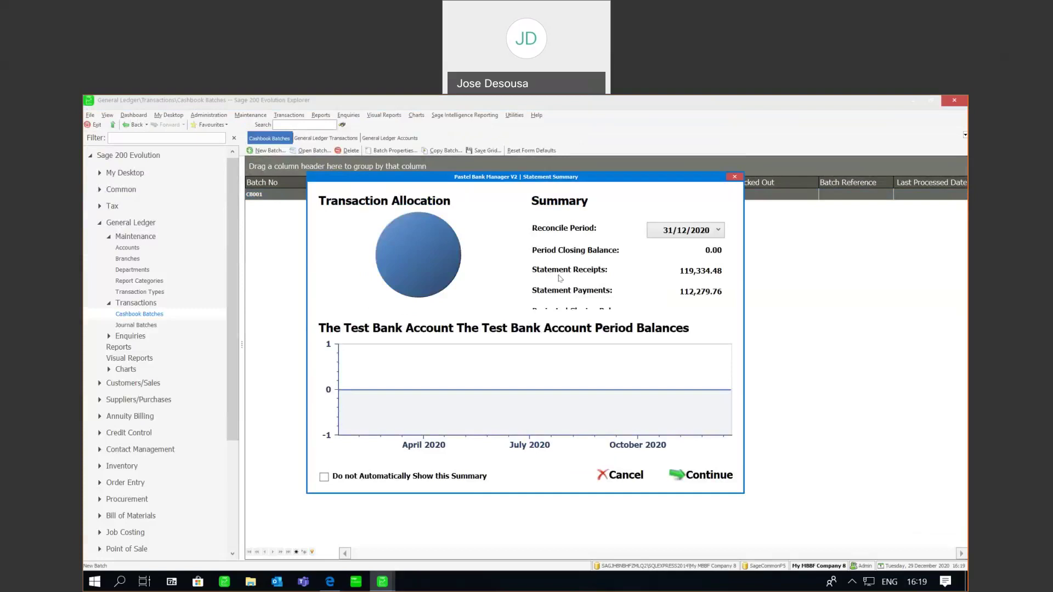
pyautogui.click(704, 475)
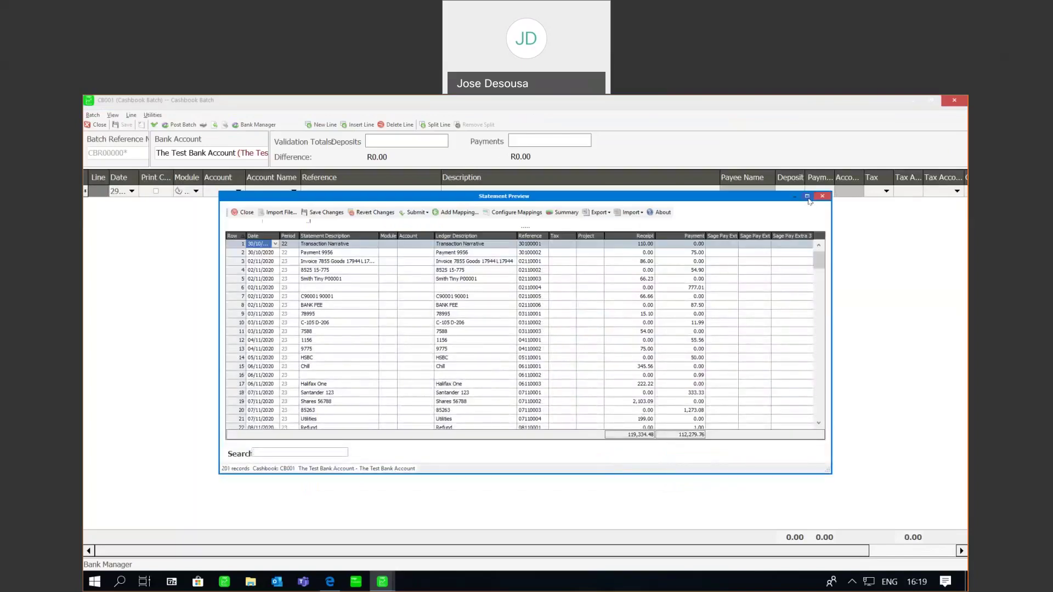
# Step: Maximise the Statement Preview, select the first statement line and bring up the submit options
pyautogui.click(807, 196)
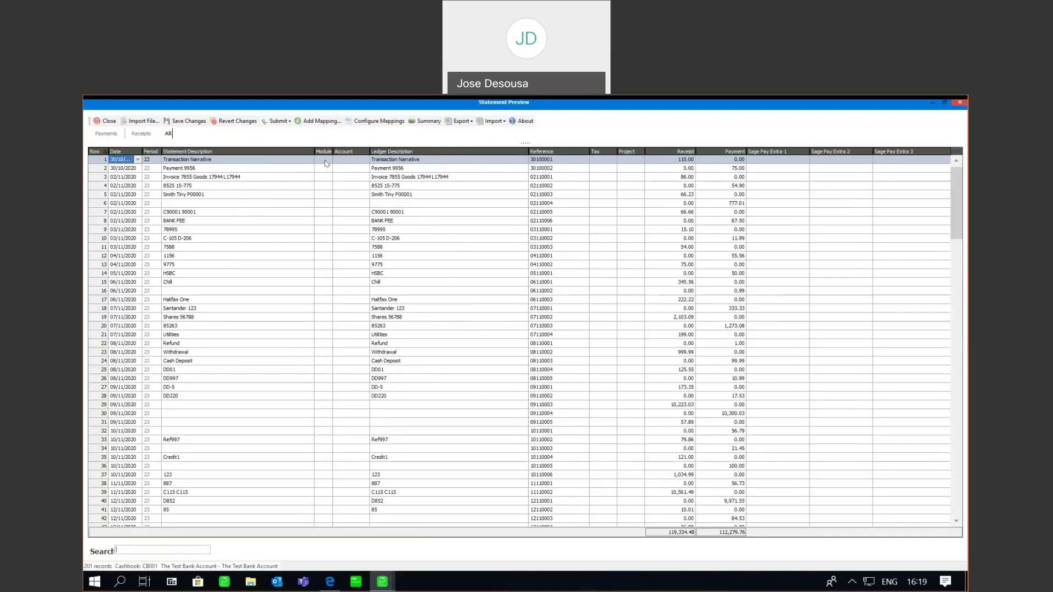
pyautogui.click(326, 162)
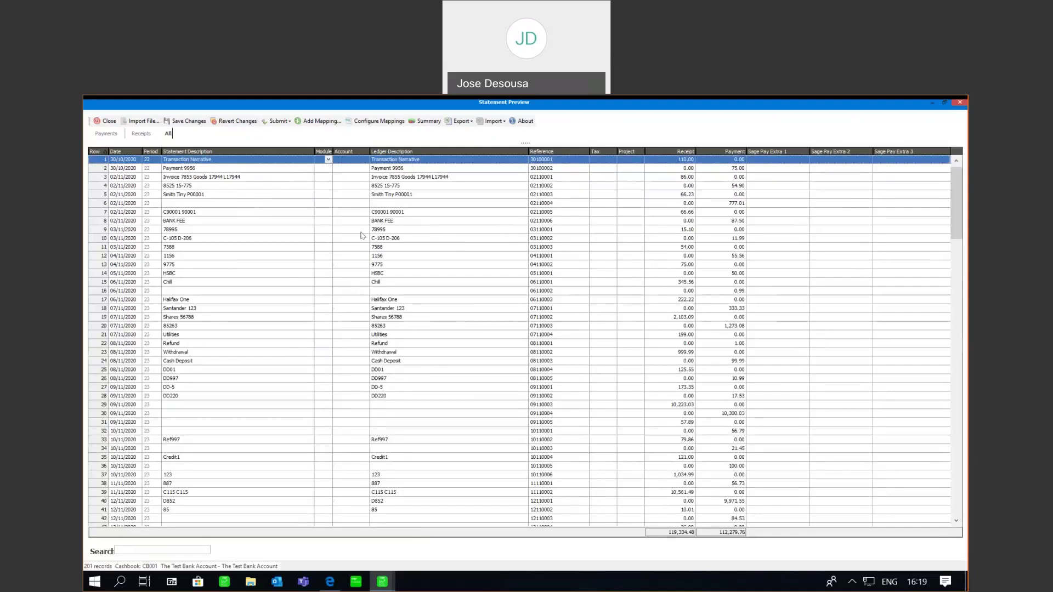
pyautogui.click(279, 121)
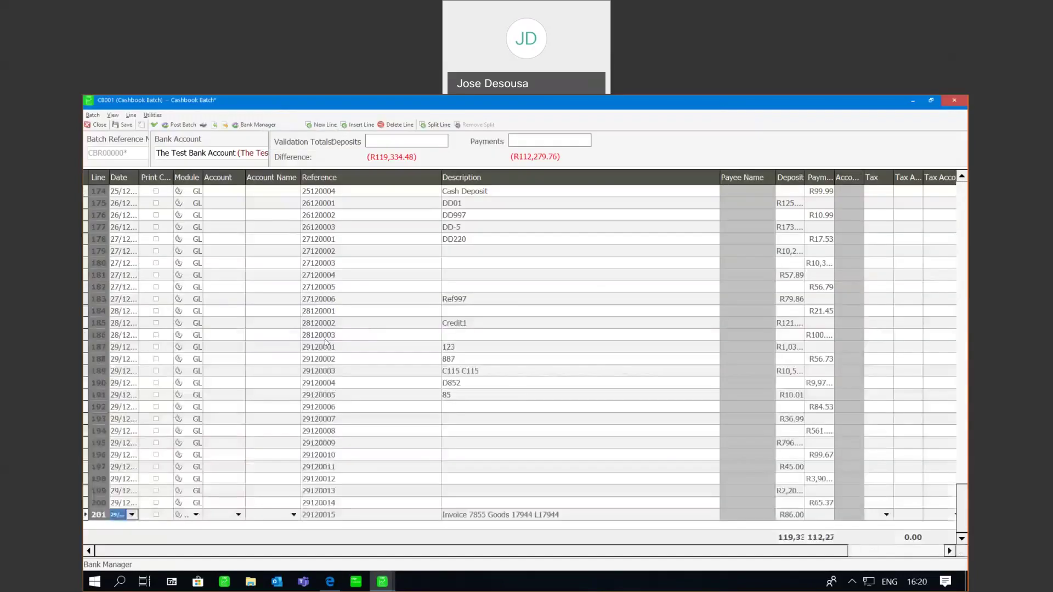
# Step: Send the 201 statement lines into CB001, then save and close the batch
pyautogui.click(371, 333)
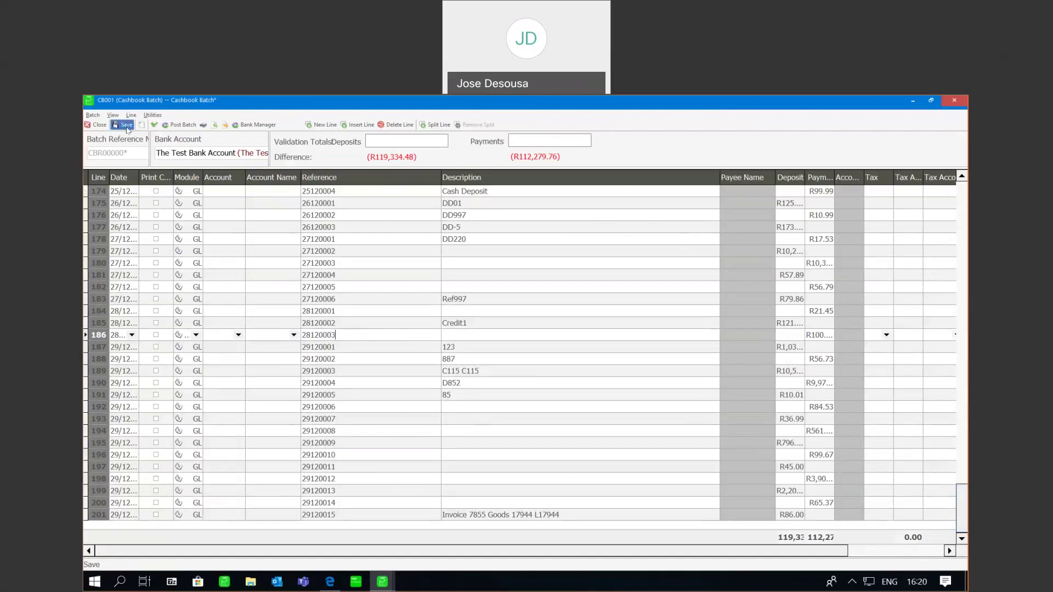
pyautogui.click(125, 125)
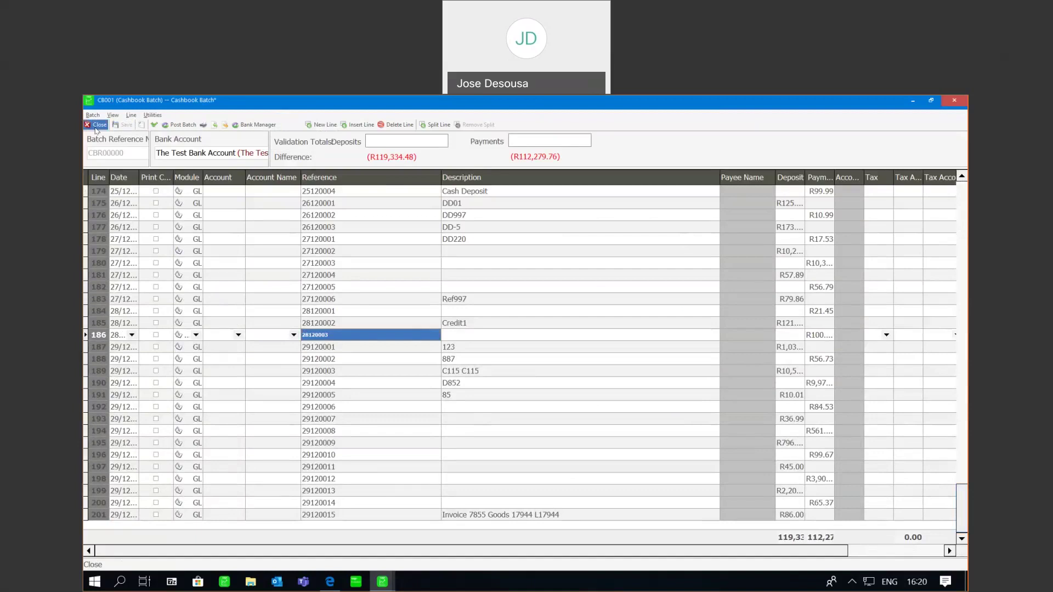
pyautogui.click(97, 125)
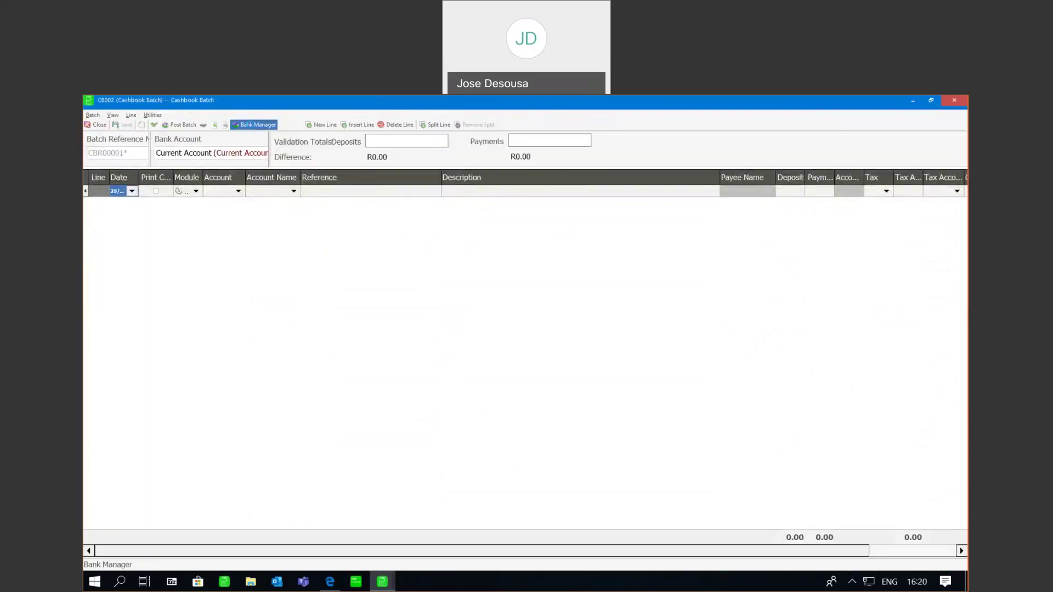
# Step: Launch Bank Manager for CB002 and choose FNB Business Banking as the statement provider
pyautogui.click(249, 124)
pyautogui.click(445, 234)
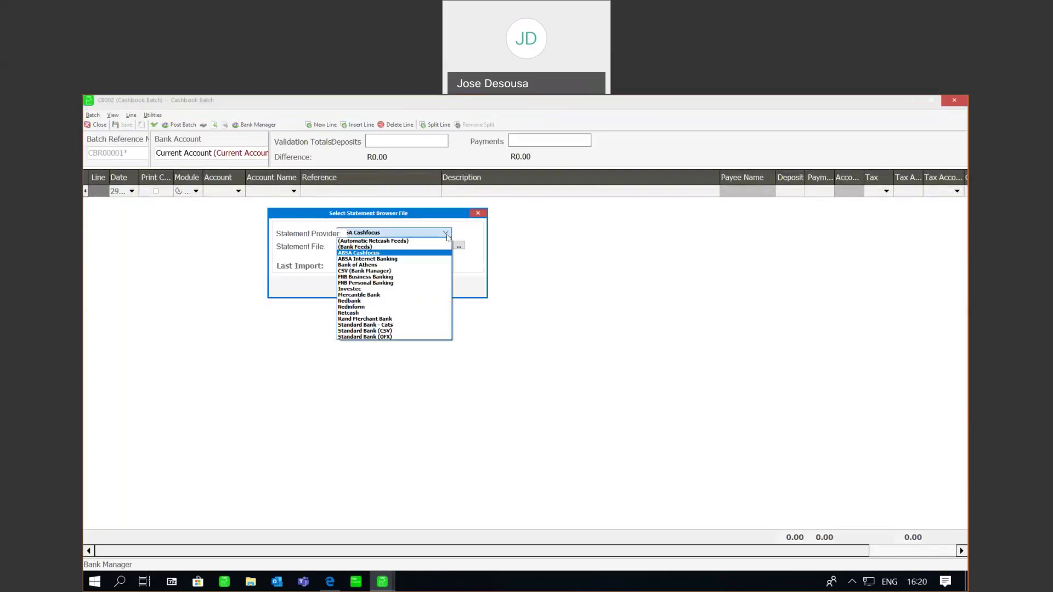
pyautogui.click(385, 278)
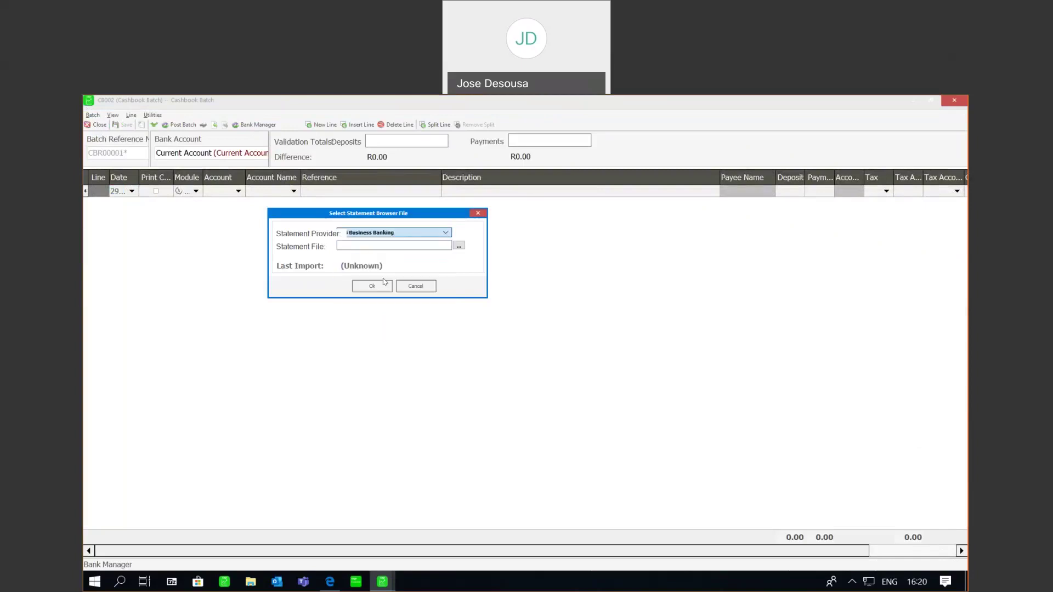